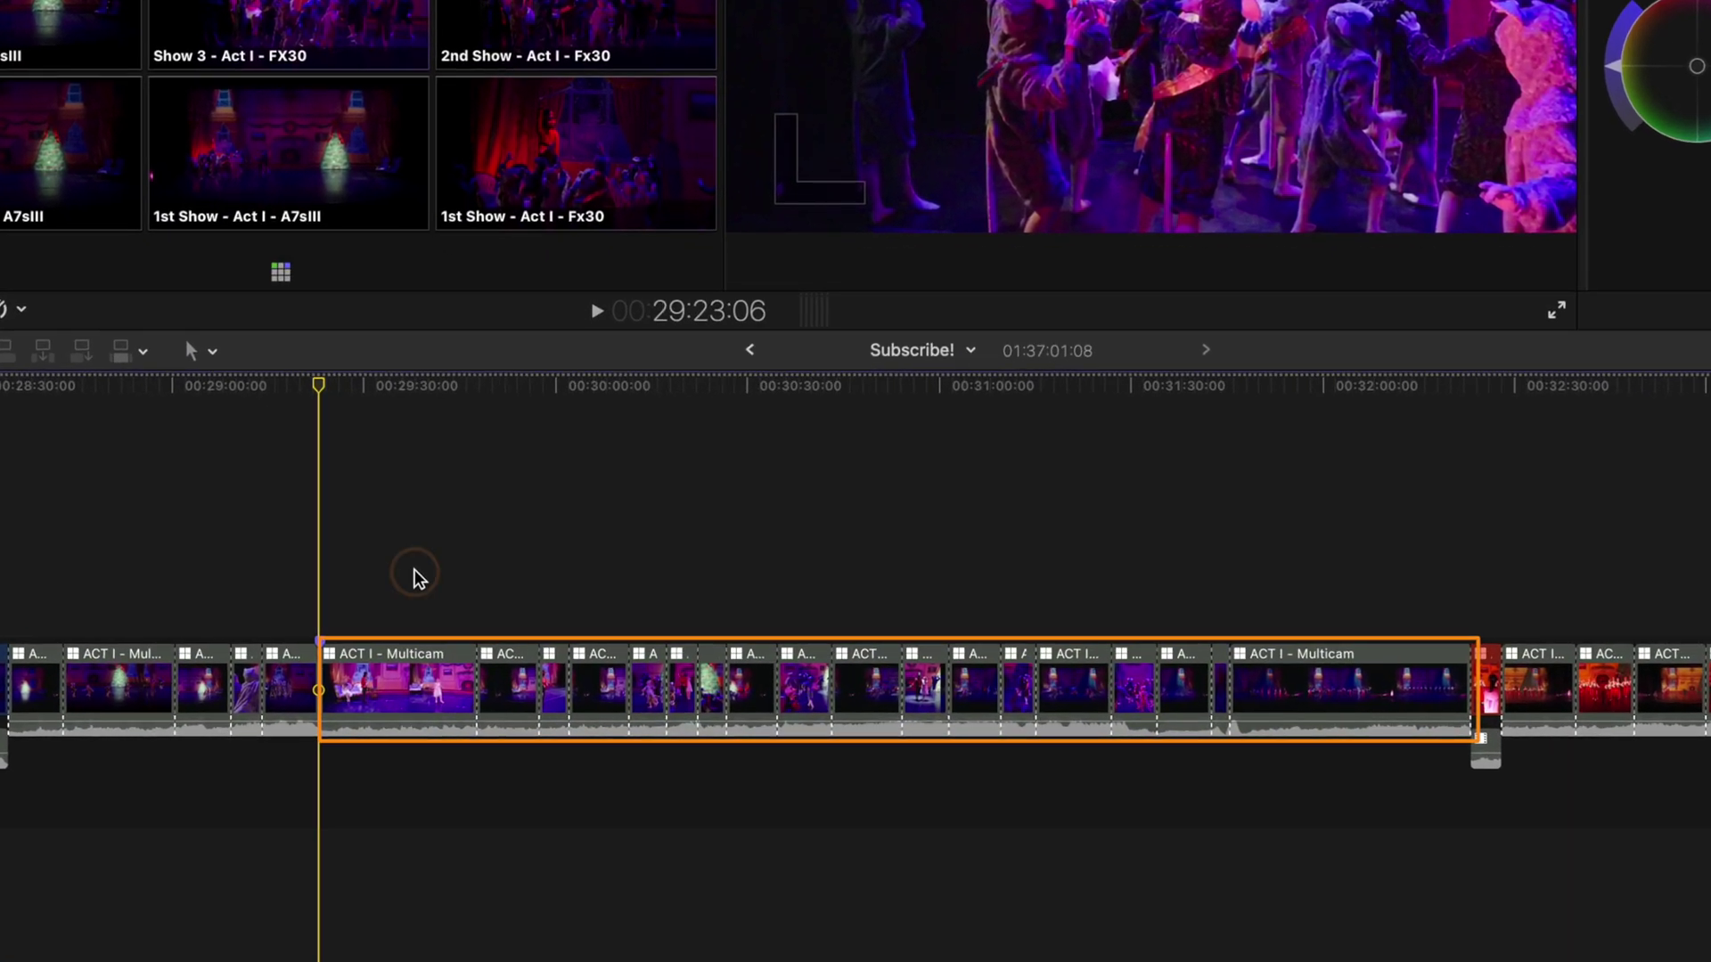
Marquee-select the run of Act I multicam clips in the timeline.
drag(414, 572, 1307, 856)
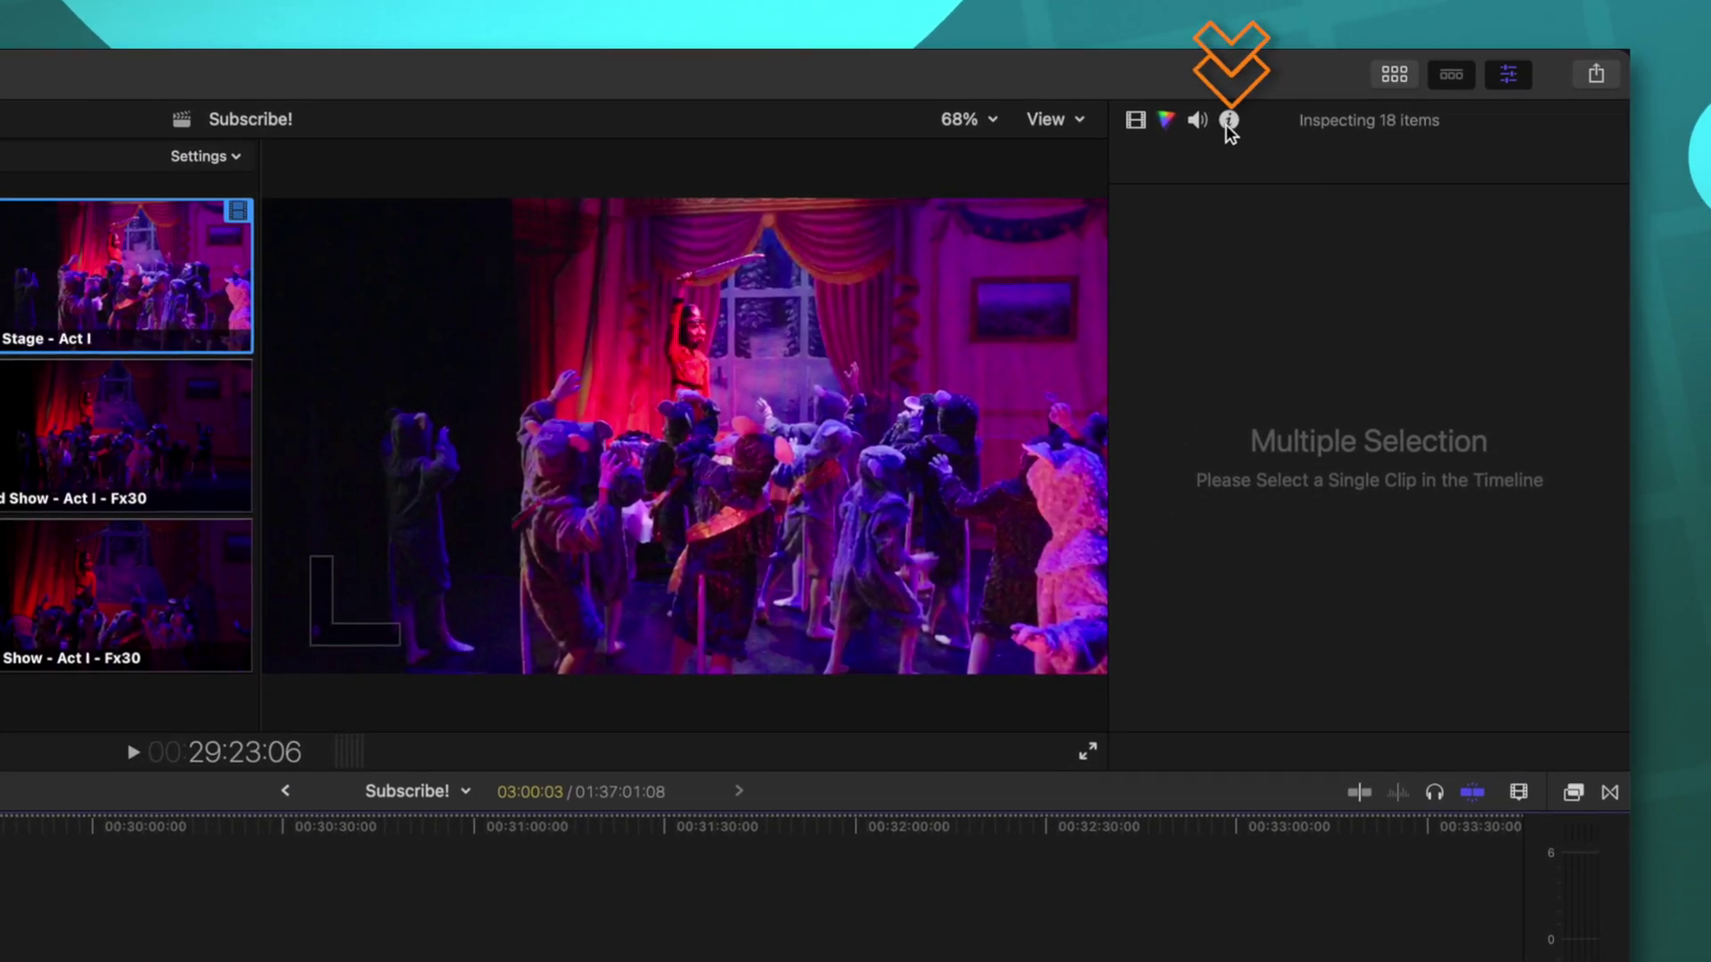
In the Info inspector, set the selected clips' Active Video Angle to 1st Show - Act I - A7sIII.
click(1228, 122)
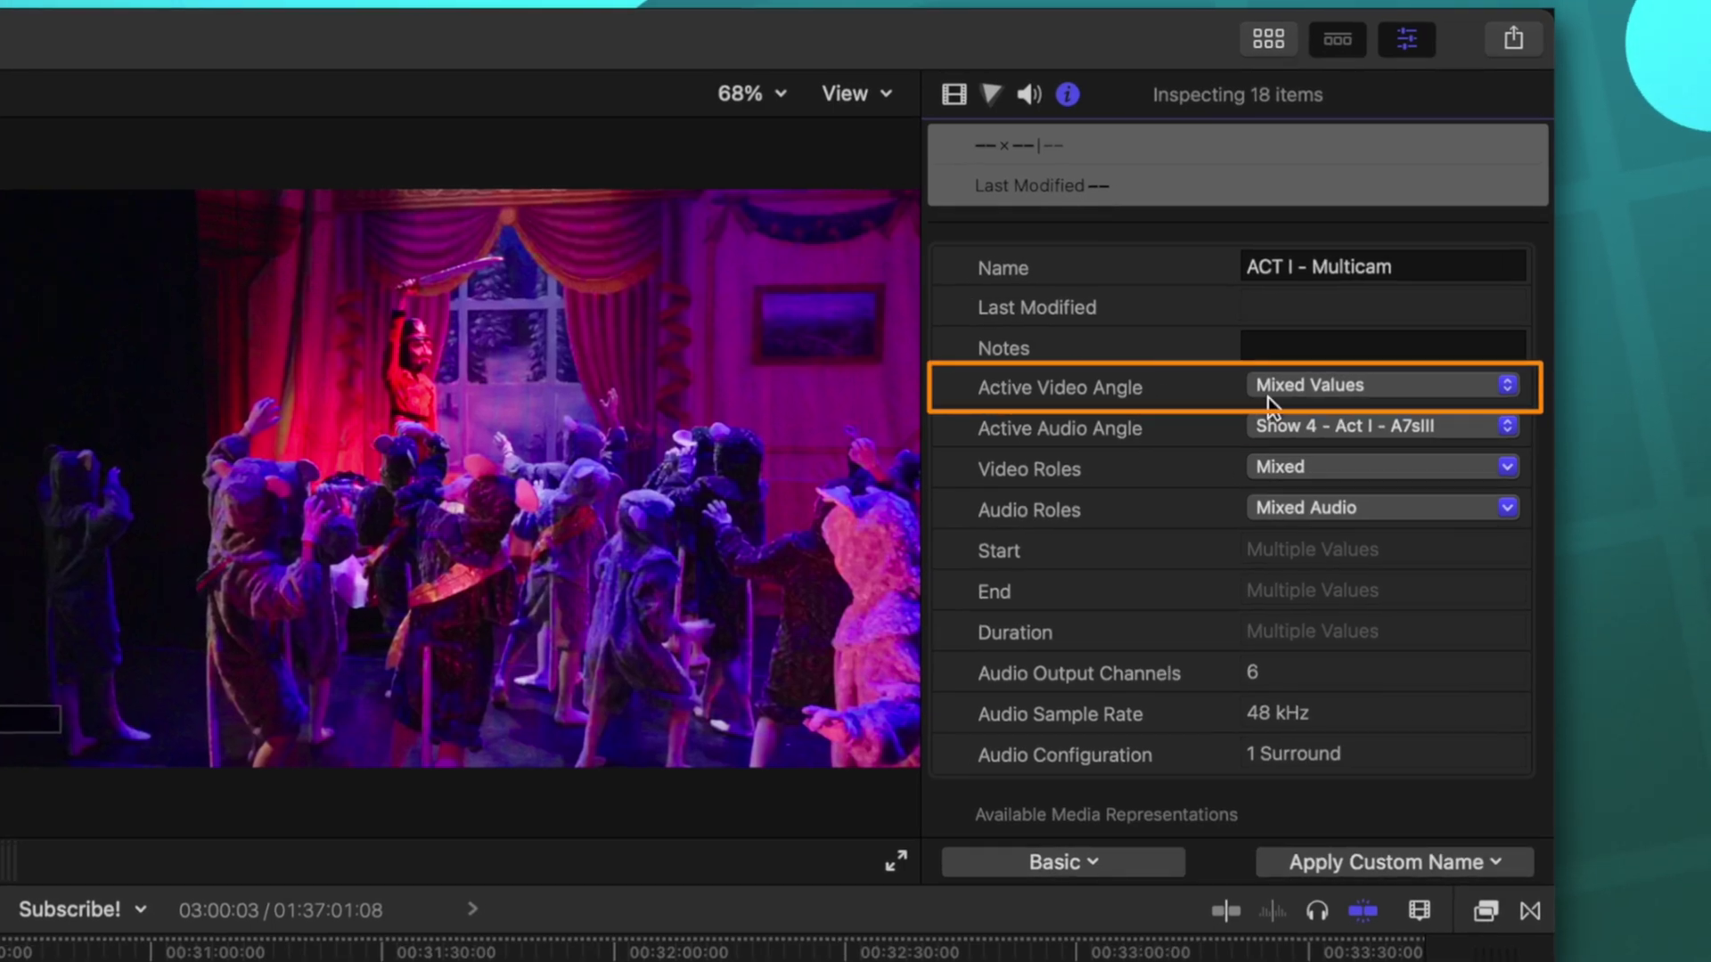
click(1339, 387)
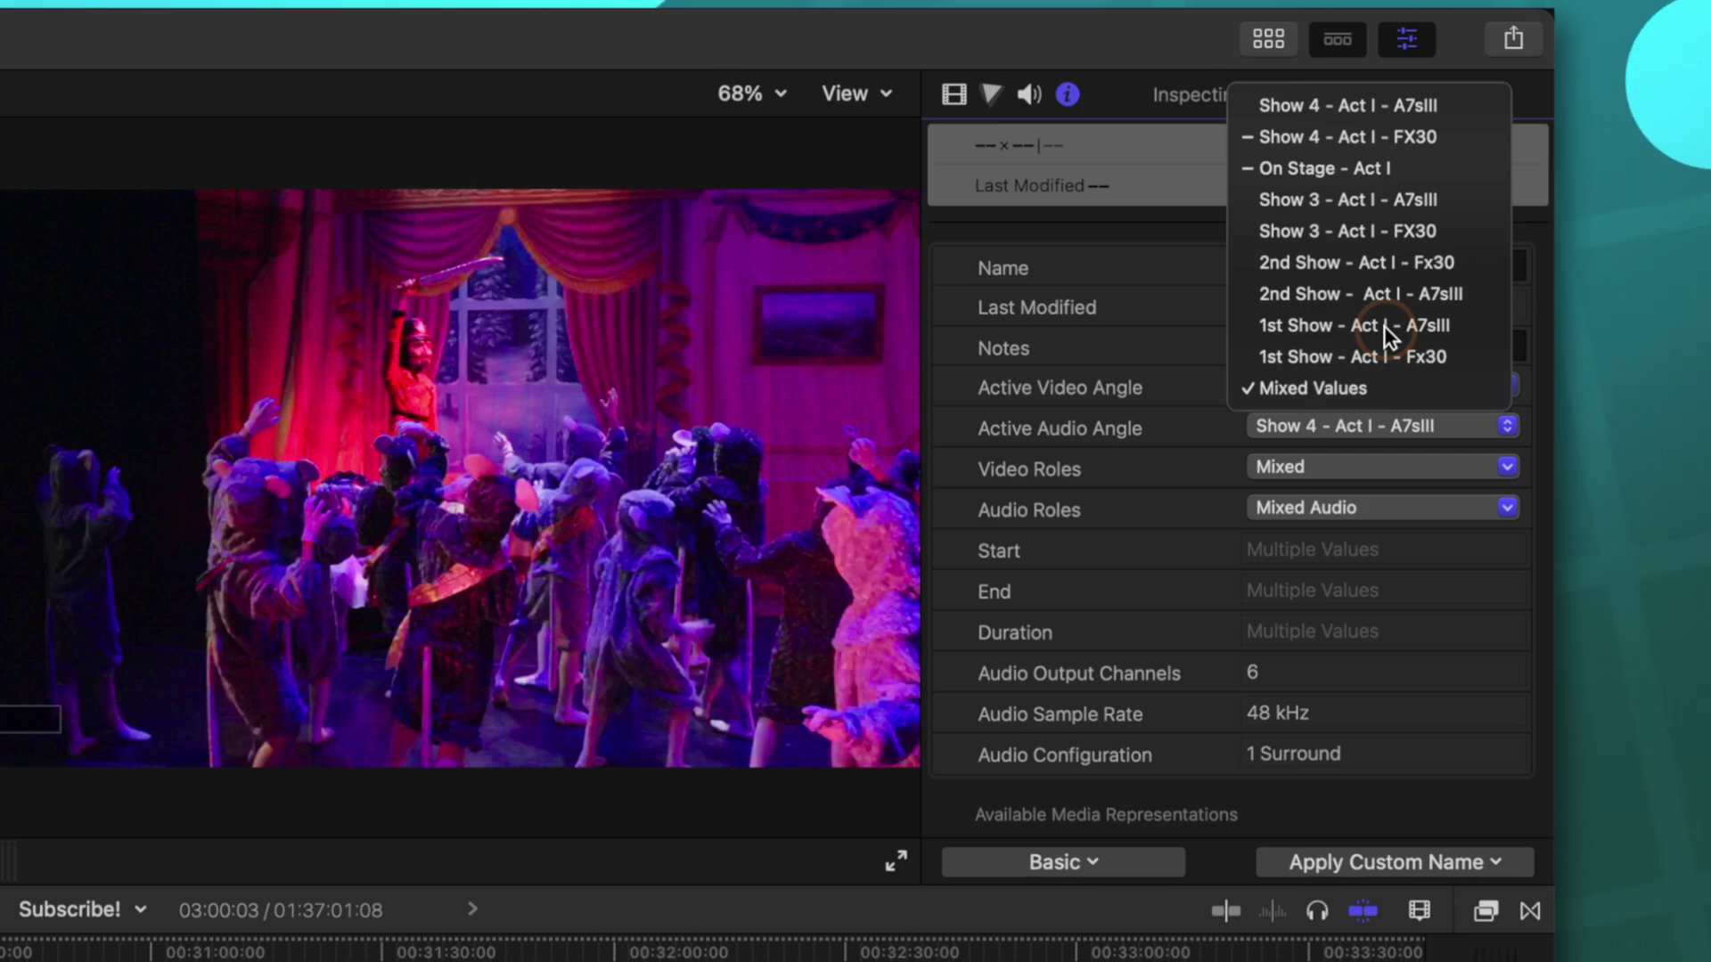
click(1383, 325)
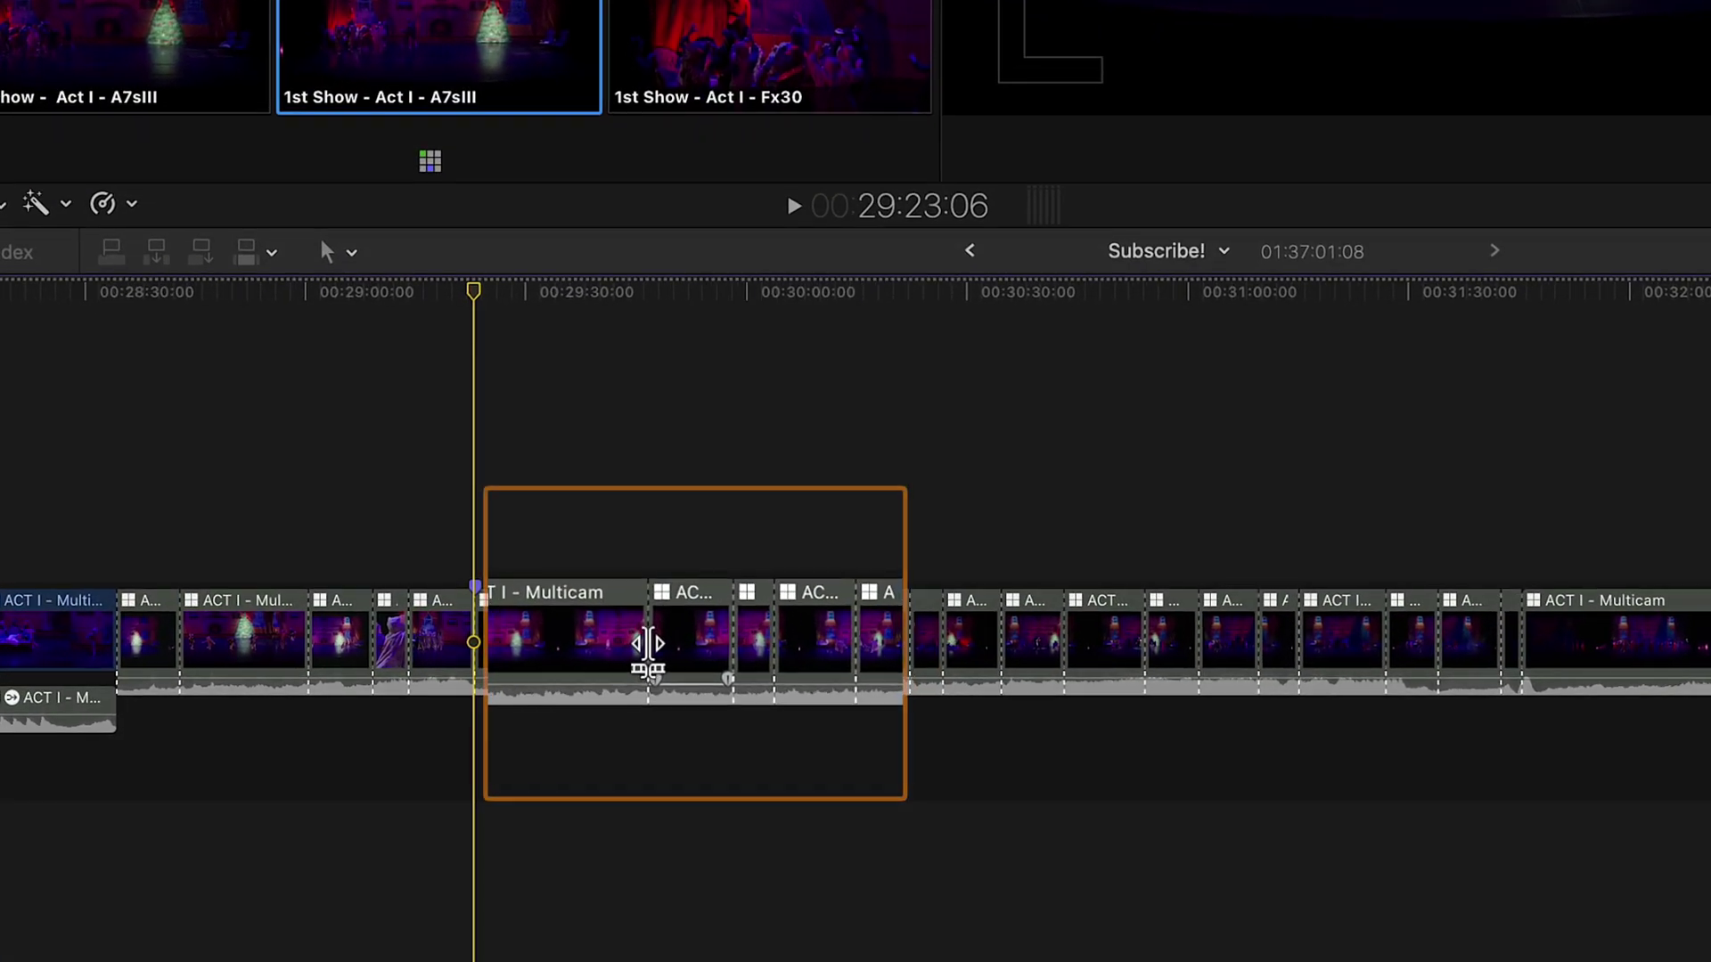
Select the edit point between two adjacent Act I multicam clips for a roll edit.
click(648, 643)
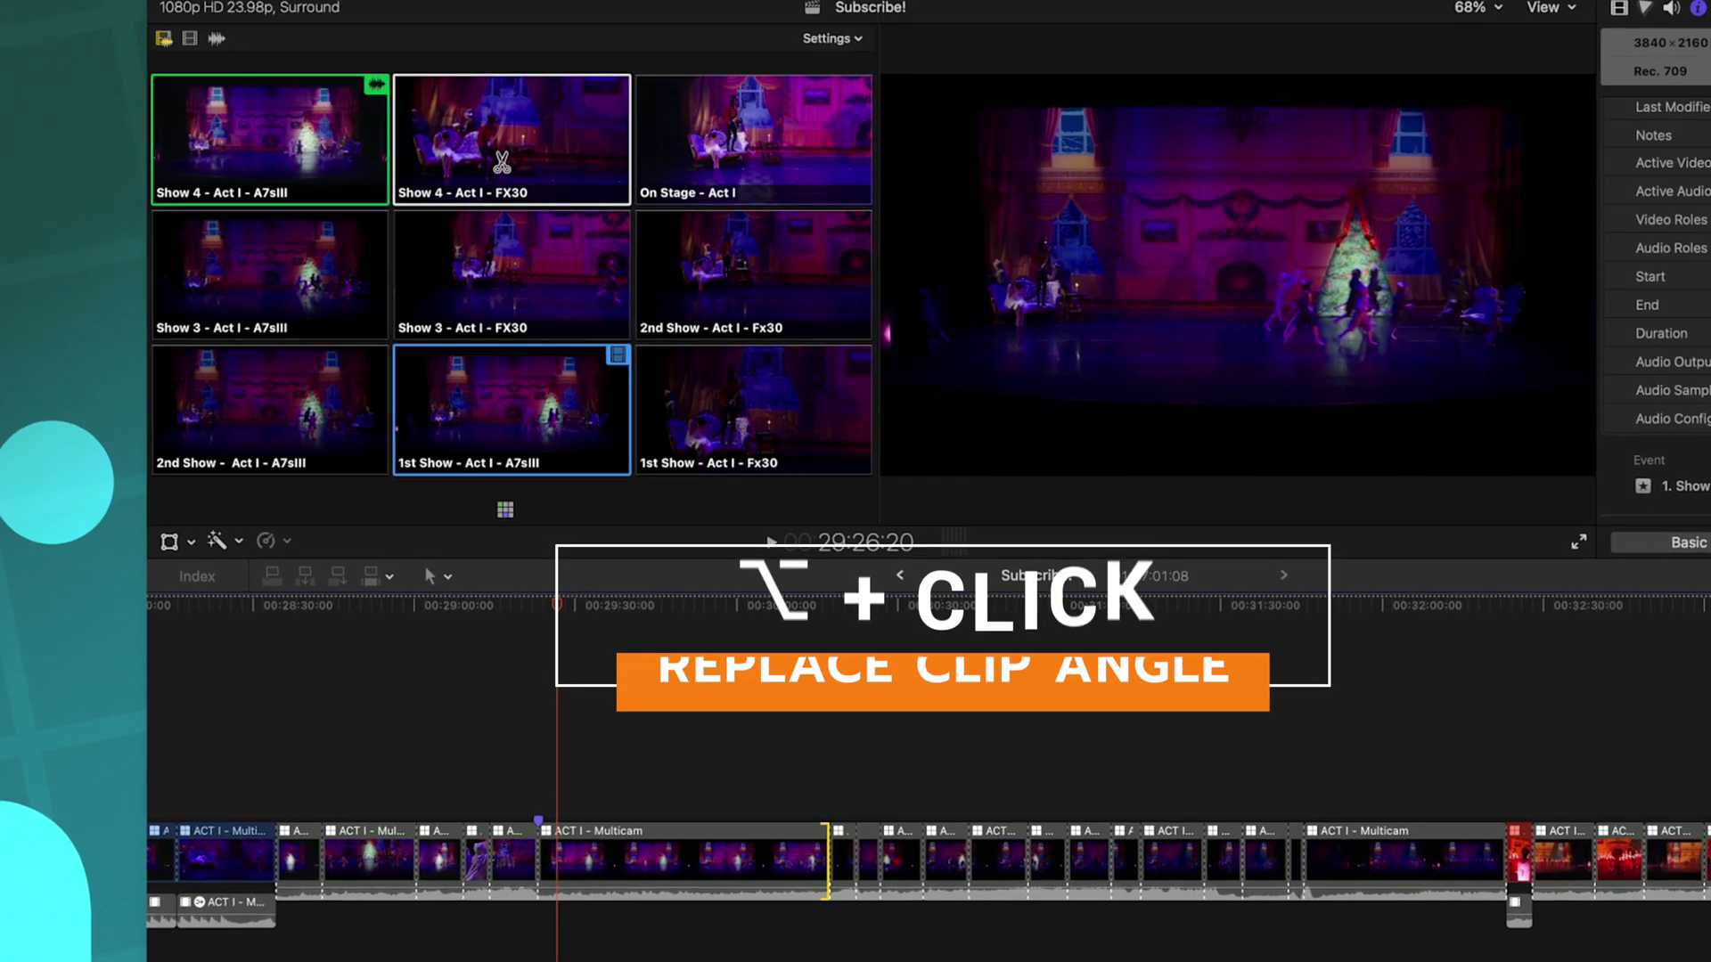
Replace the playhead clip's angle, trying Show 4 - Act I - FX30, then On Stage - Act I.
alt+click(504, 163)
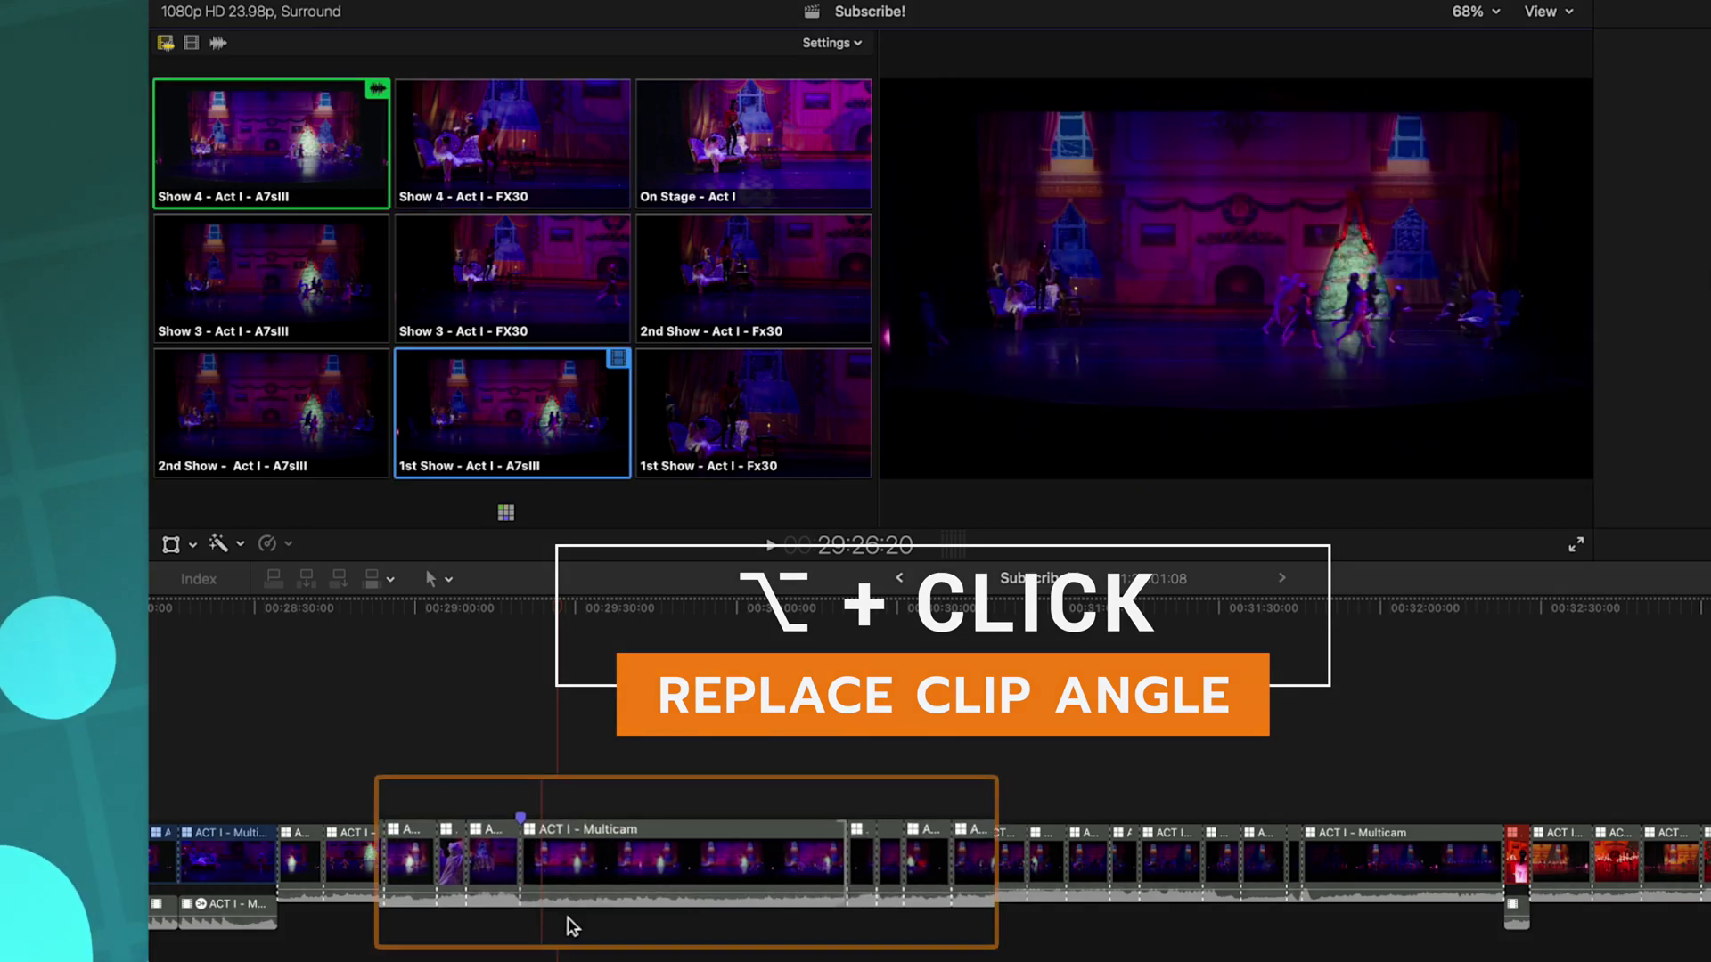
alt+click(496, 184)
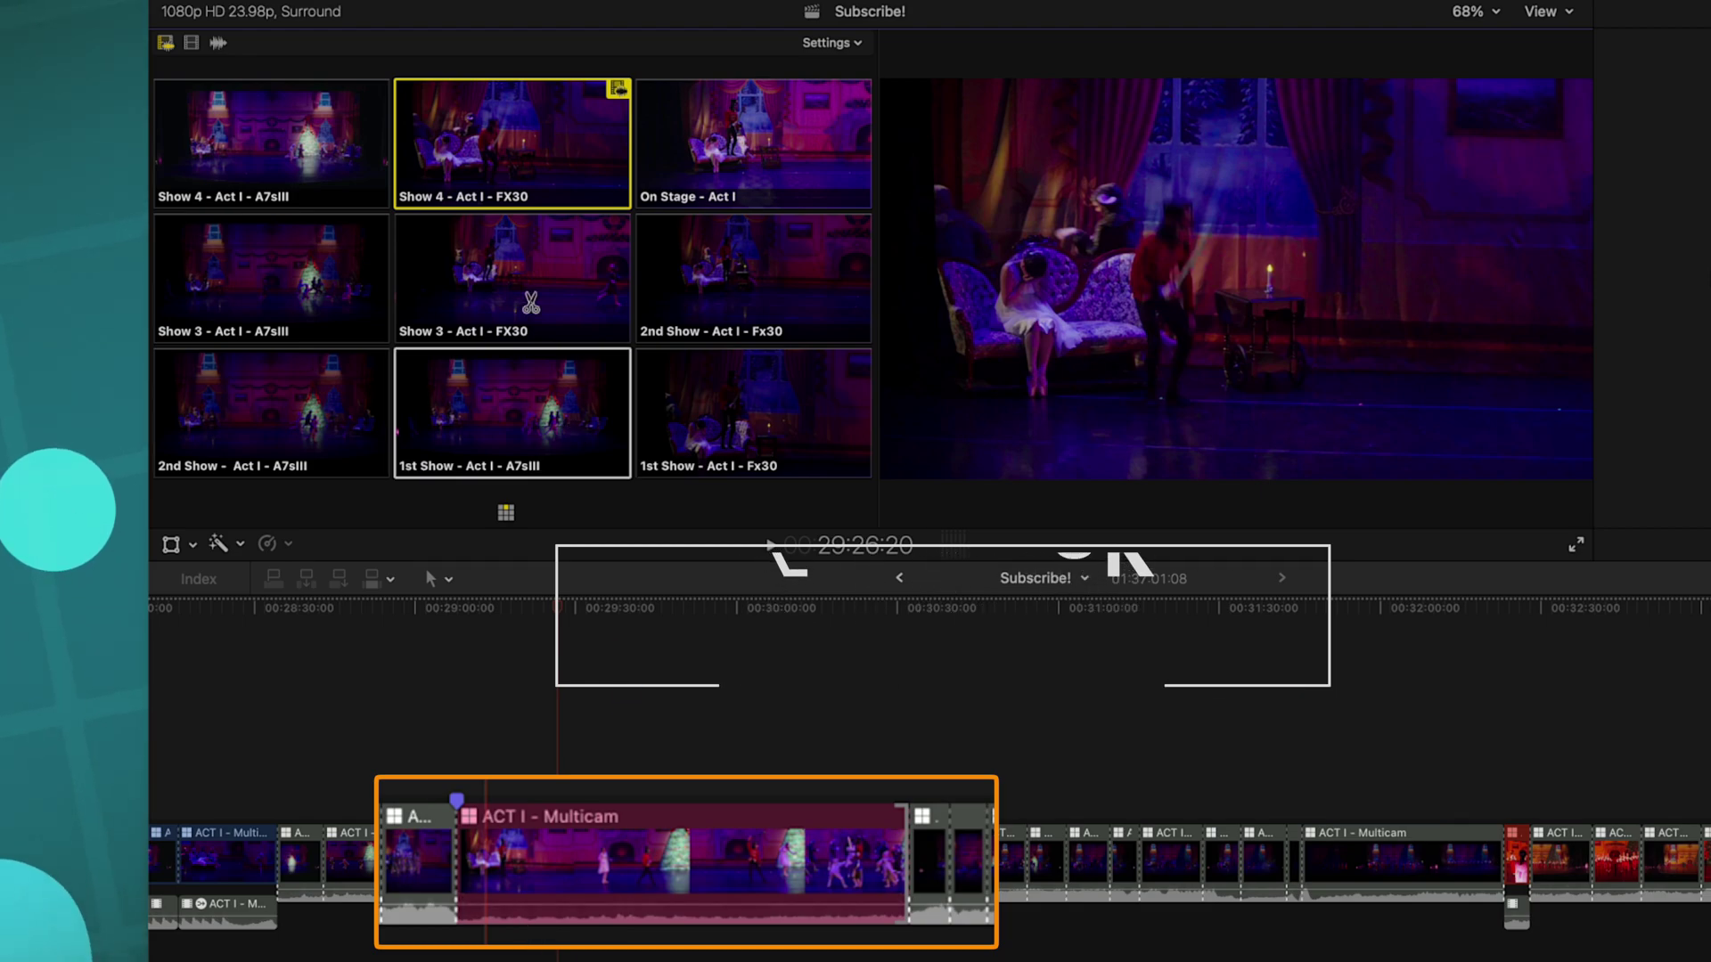
click(687, 161)
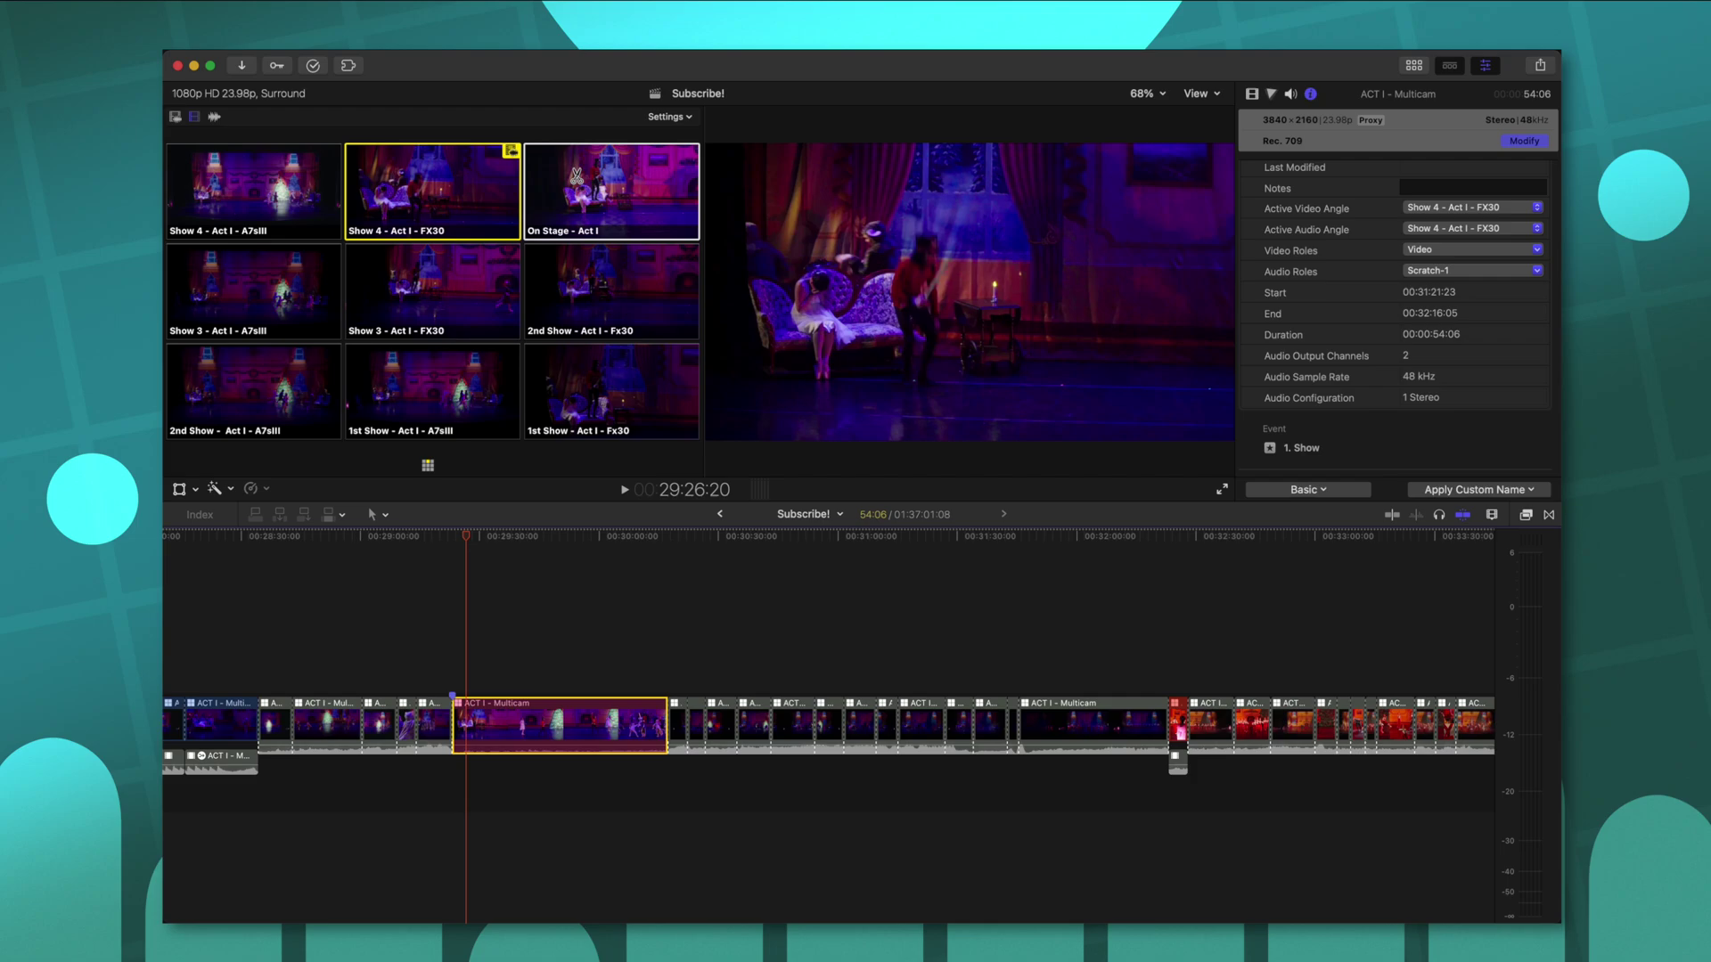
Cut at the playhead to switch to the Show 4 - Act I - FX30 angle, then move the playhead later.
click(655, 214)
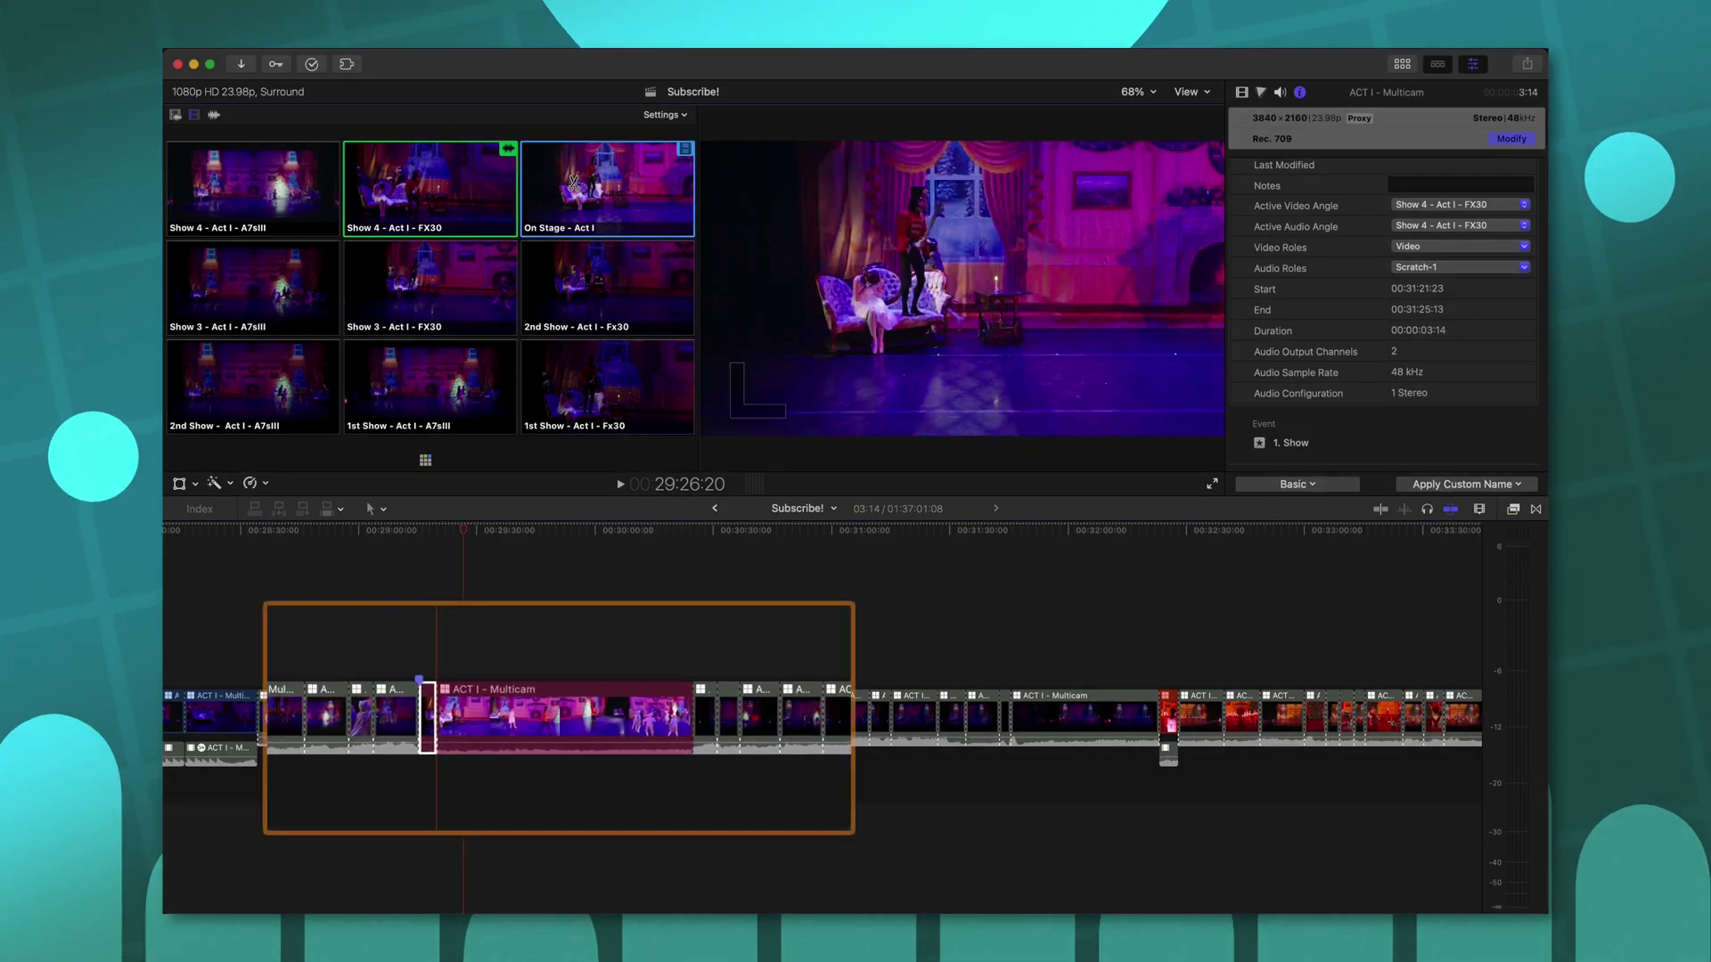
click(509, 531)
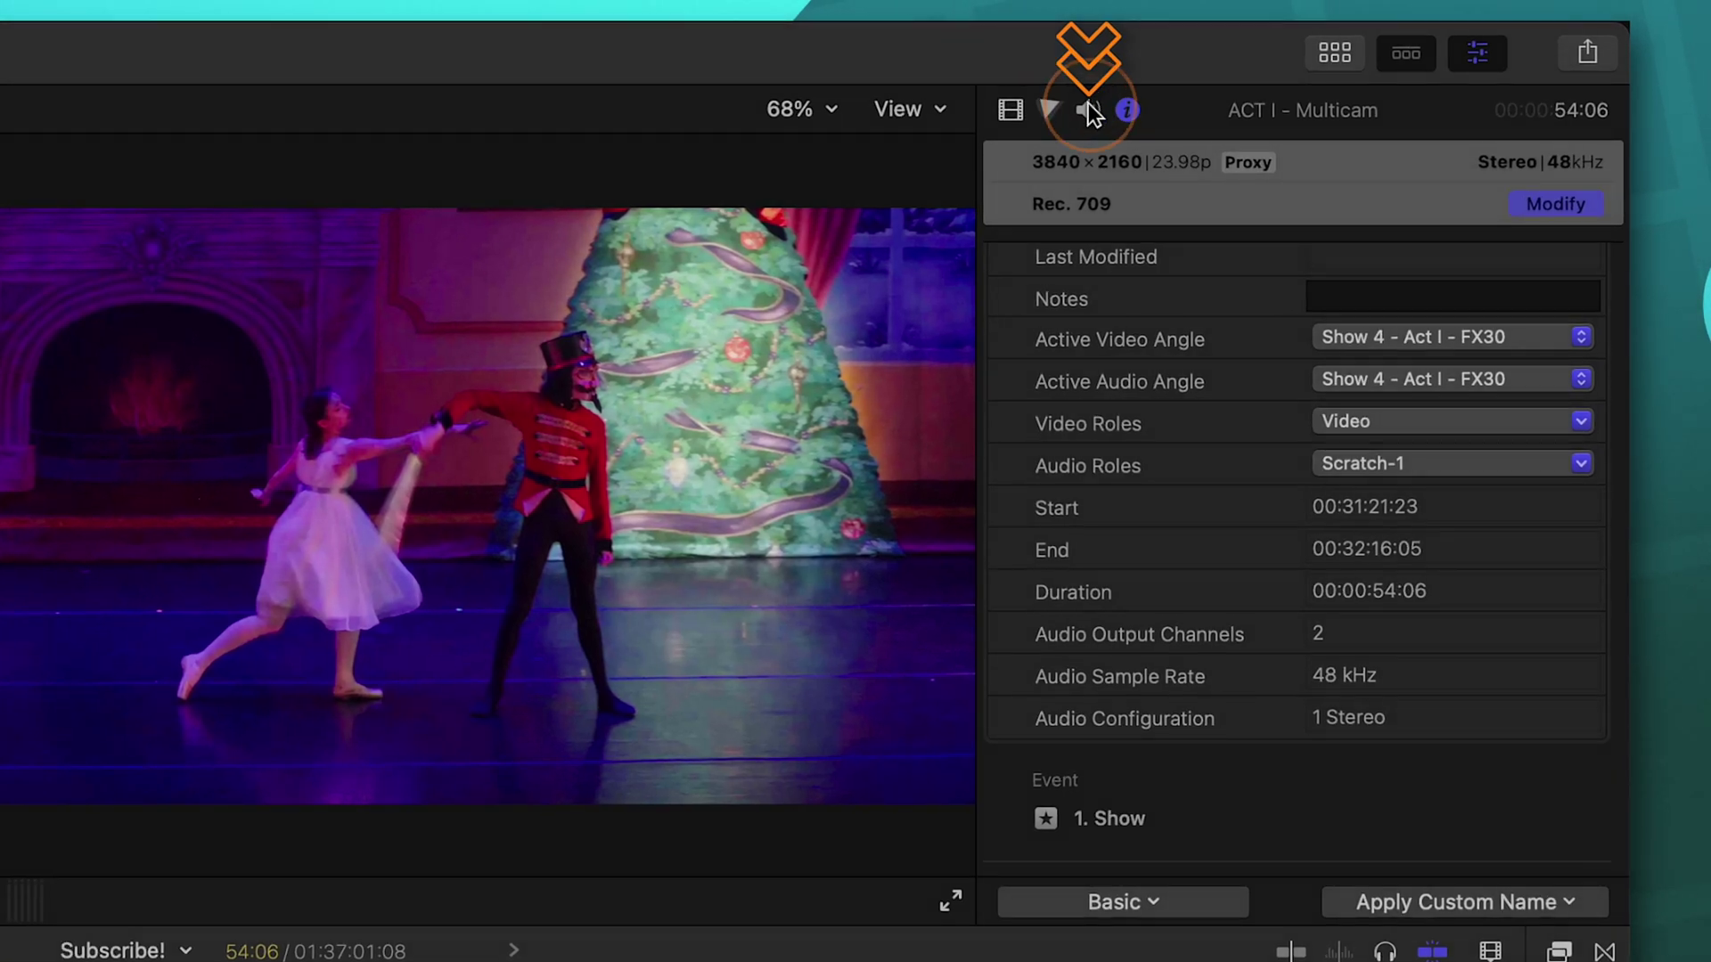
In Audio Configuration, enable both Show 3 - Act I angles and disable A7sIII Scratch-1 and Scratch-2.
click(1088, 103)
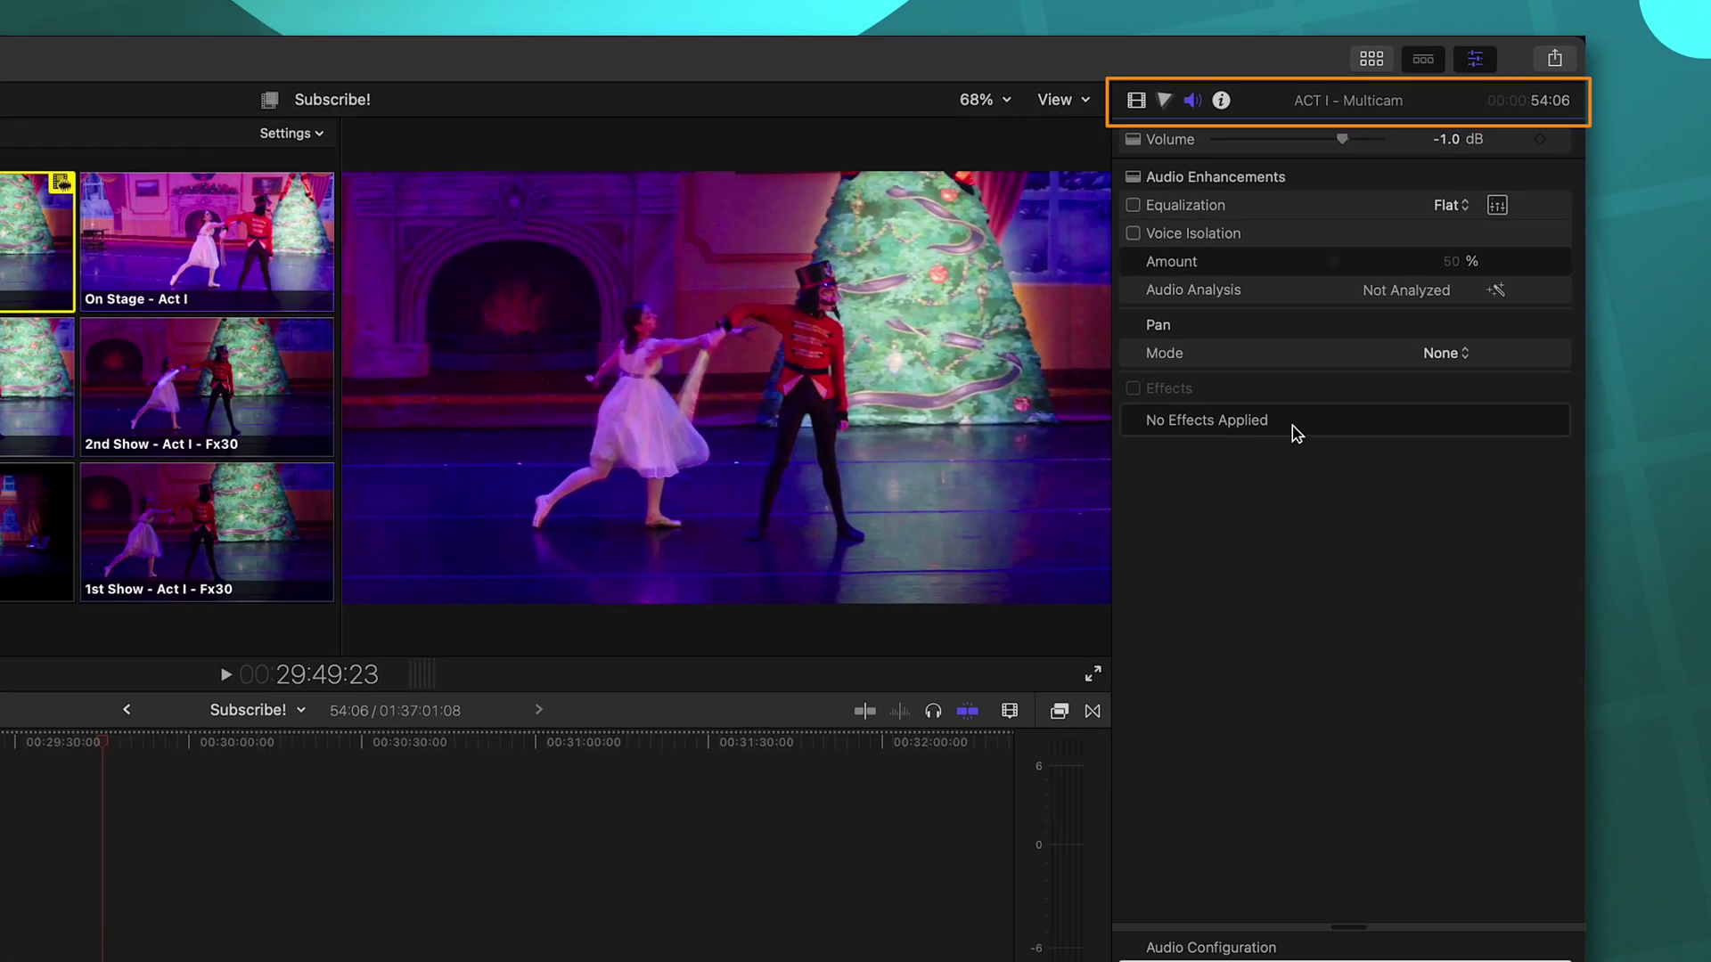
drag(1387, 838, 1387, 499)
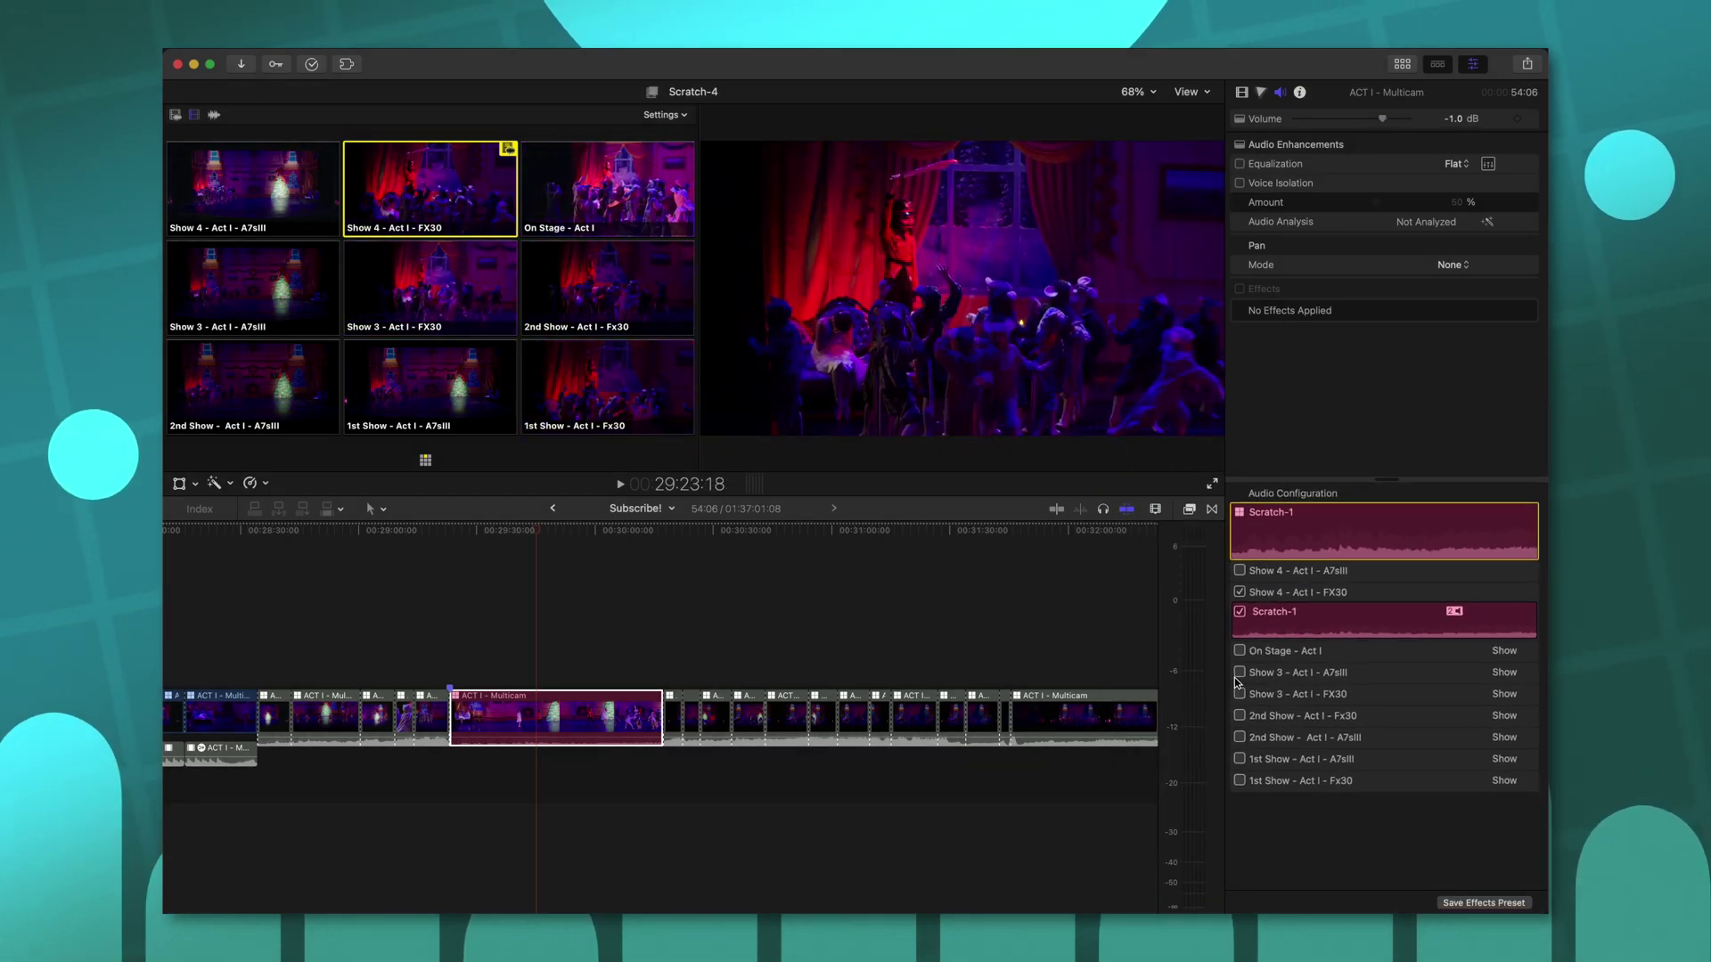
click(1239, 673)
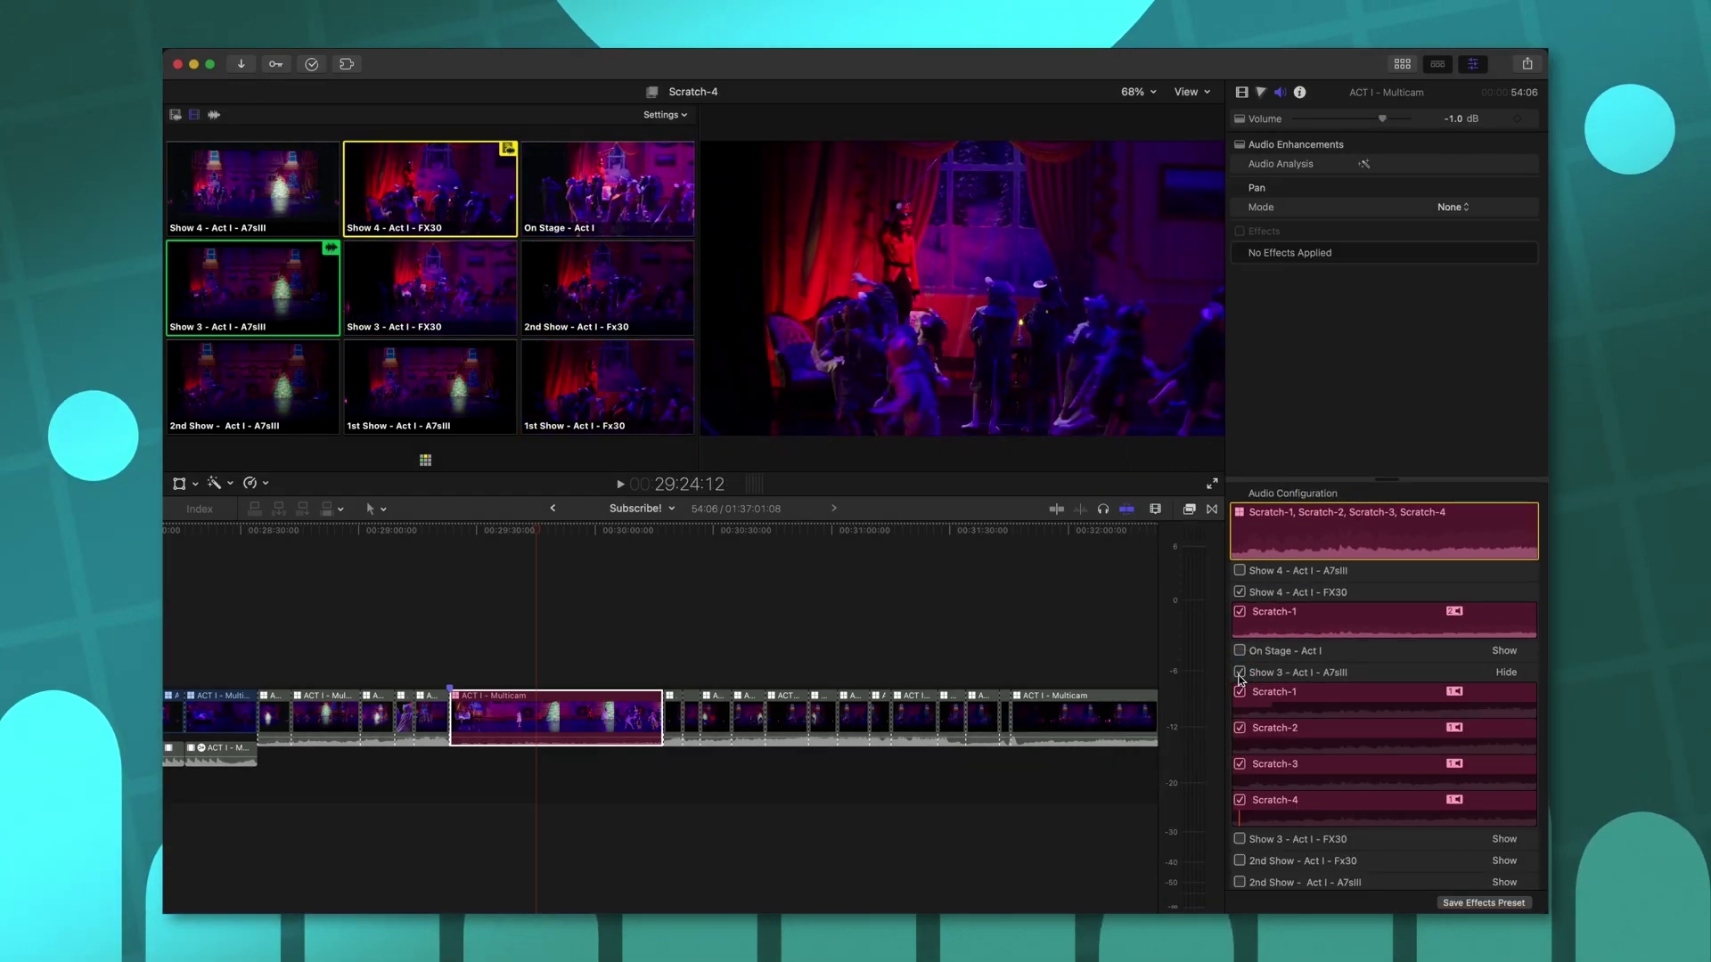
click(1239, 840)
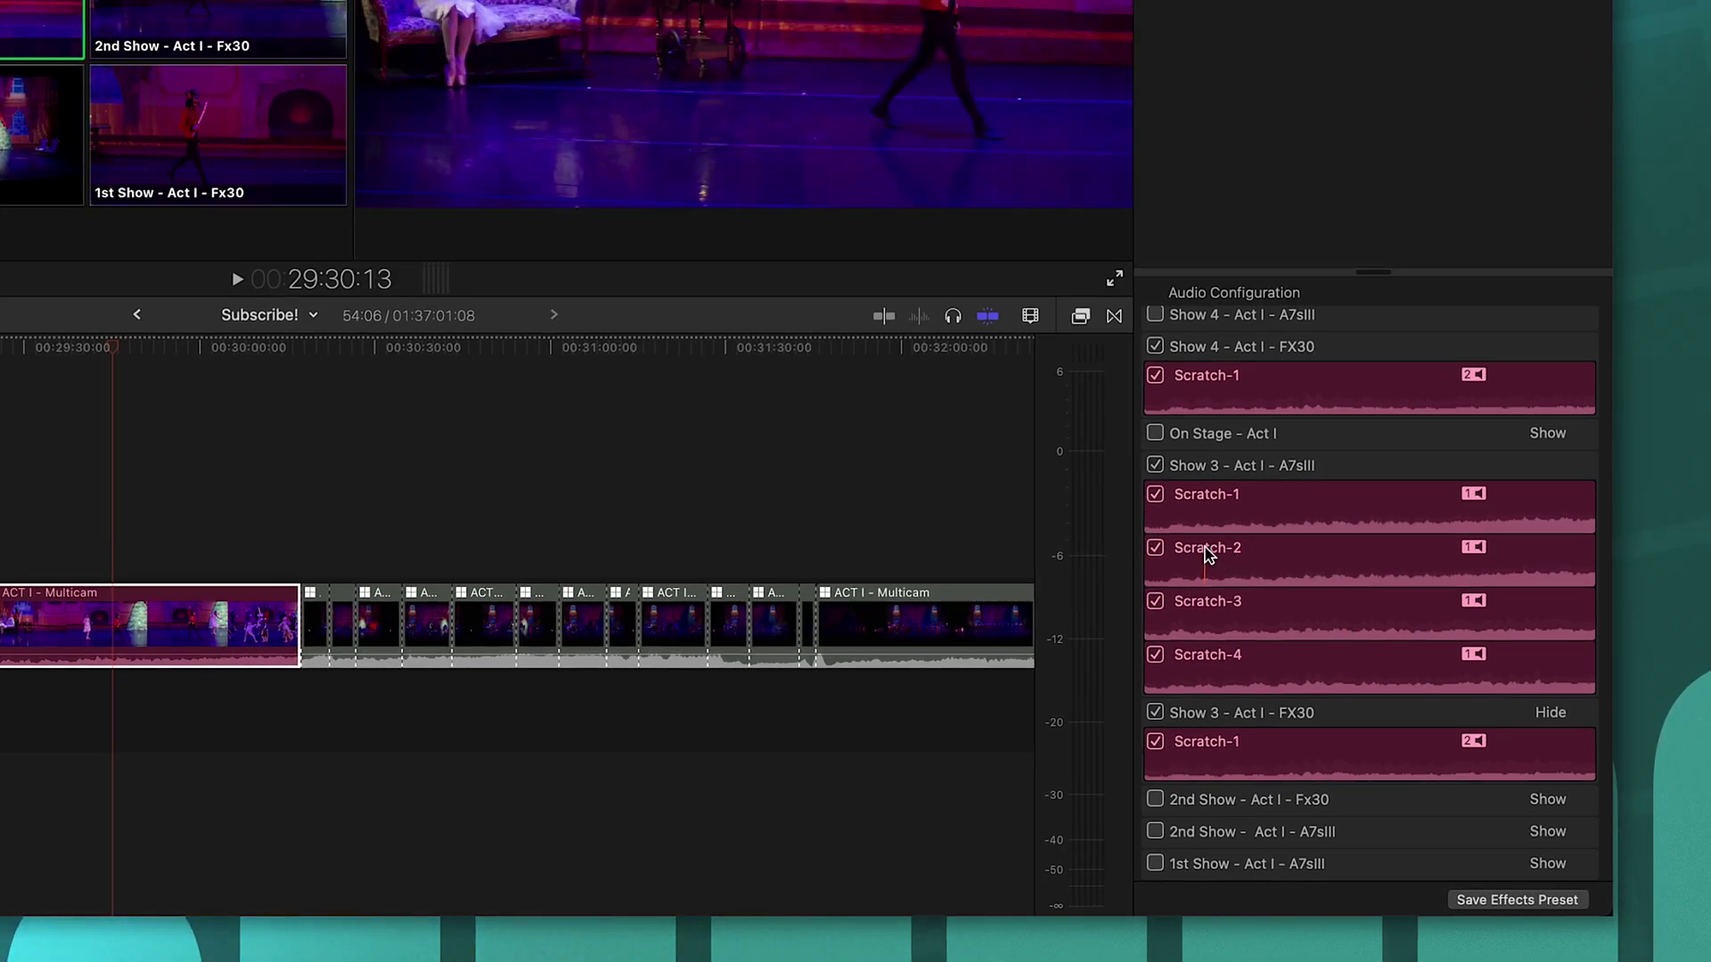
click(1156, 548)
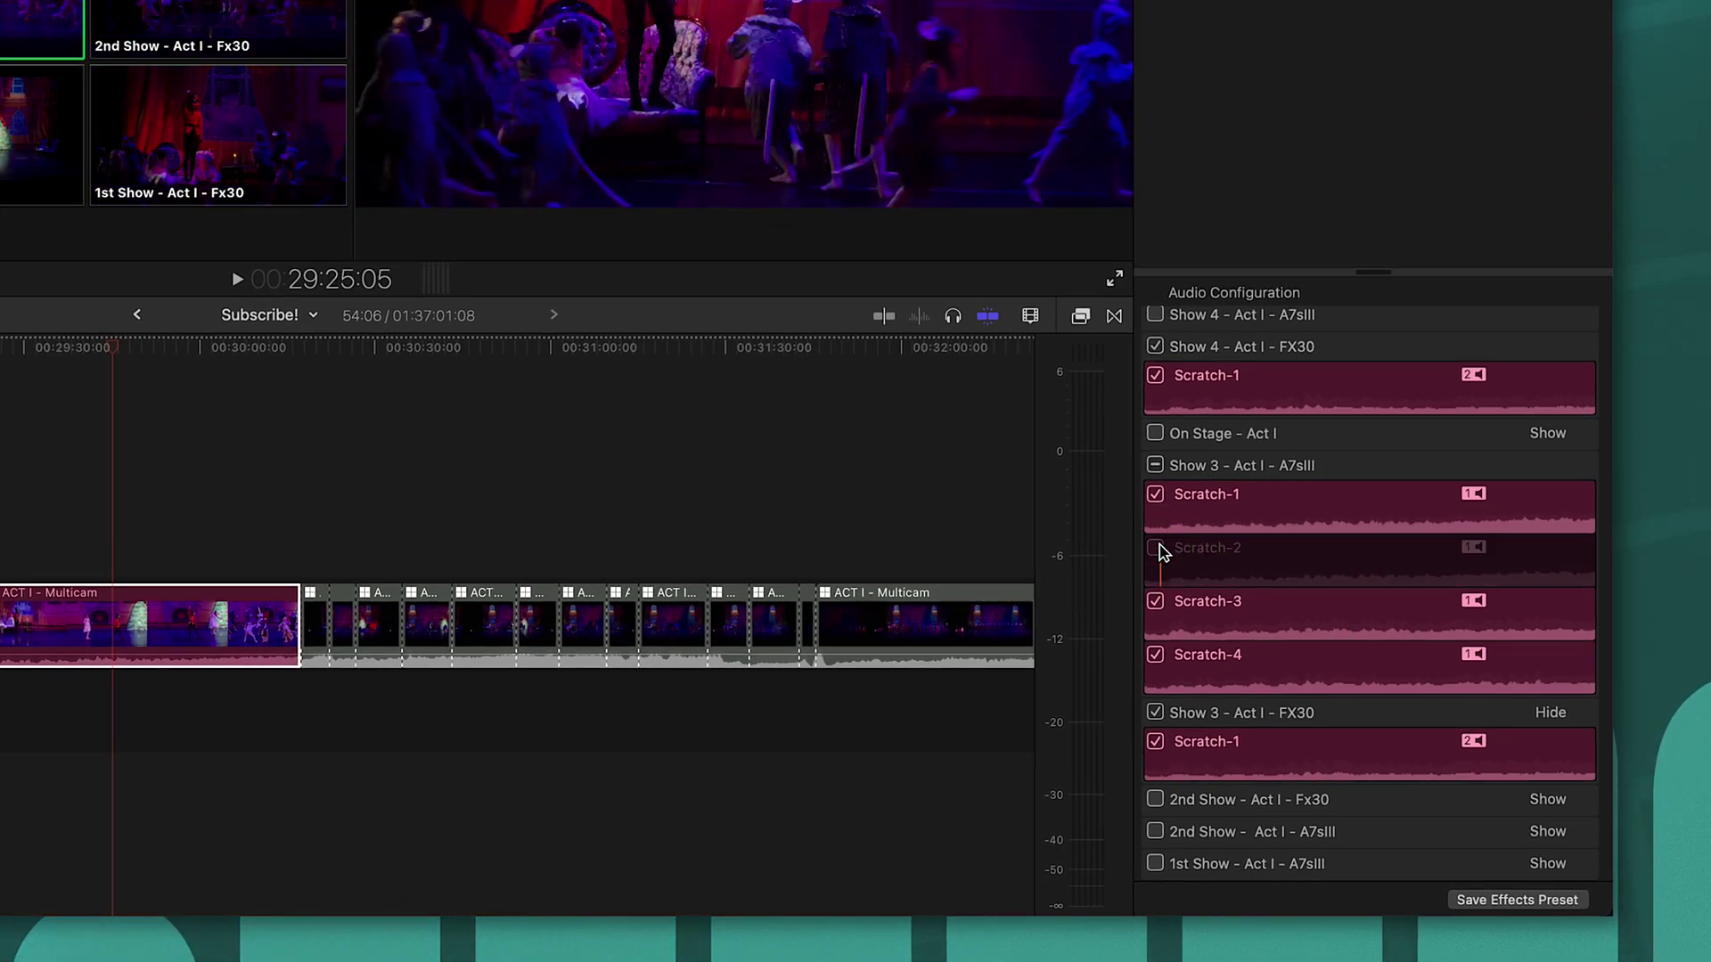
click(1155, 495)
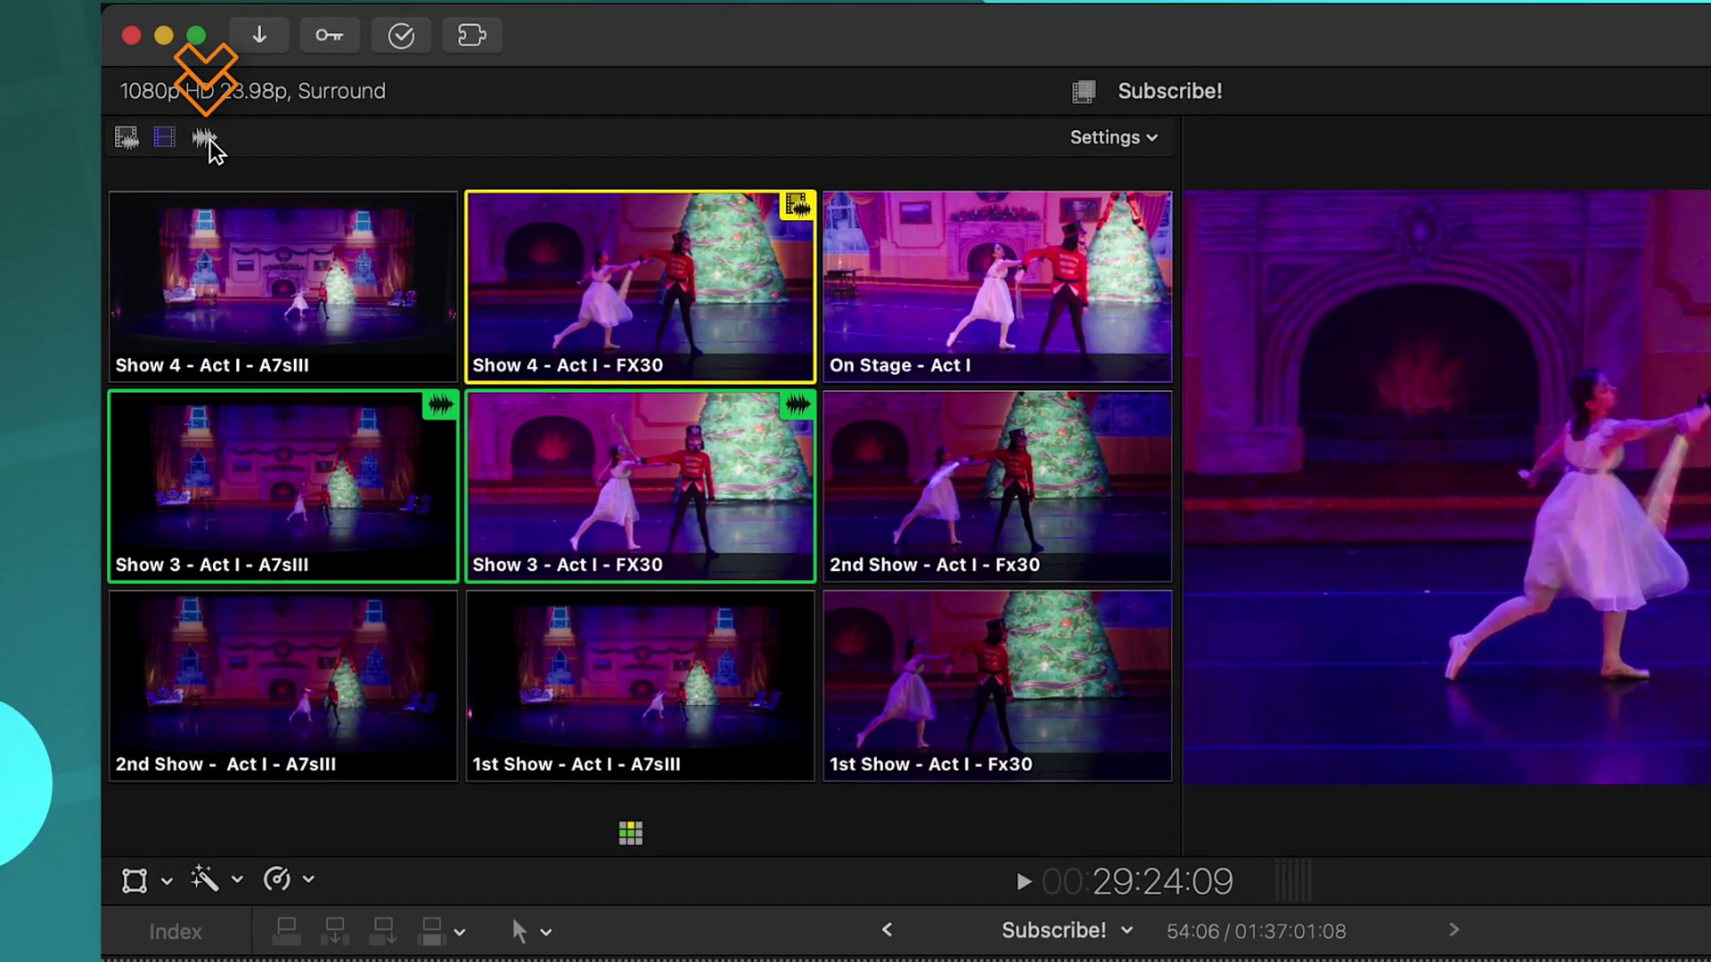
Switch the Angle Viewer to audio-only angle switching.
click(213, 116)
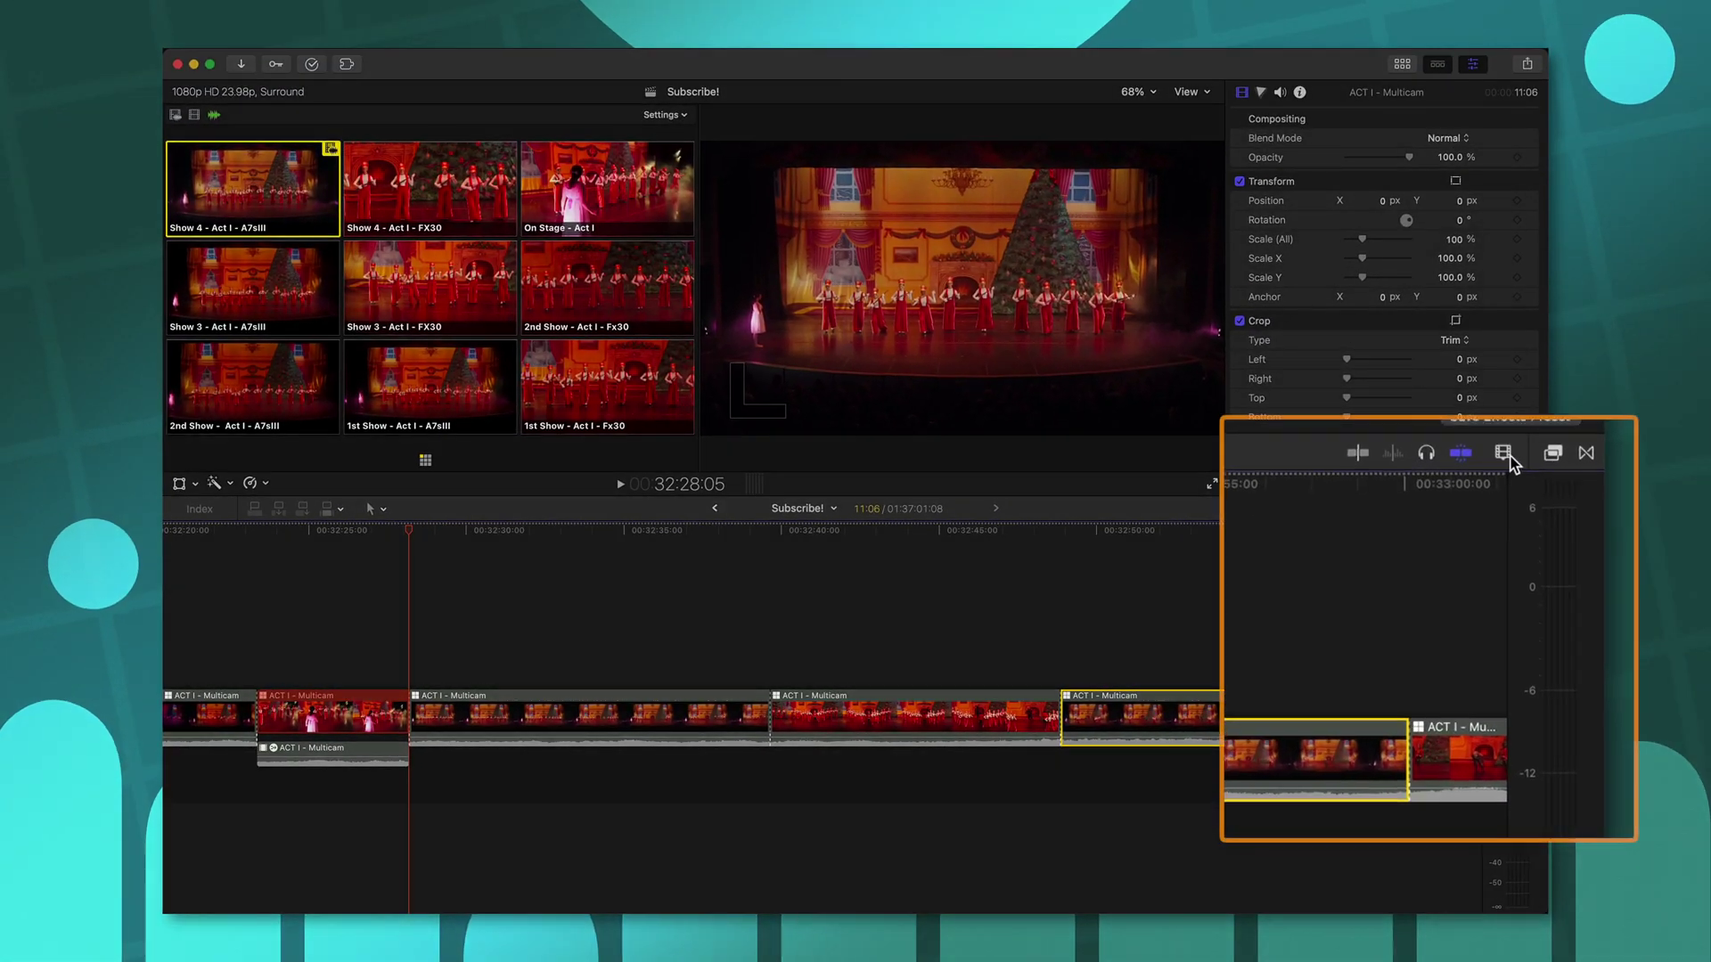
Turn on Angles in Clip Appearance so timeline clips show their angle names.
click(1481, 506)
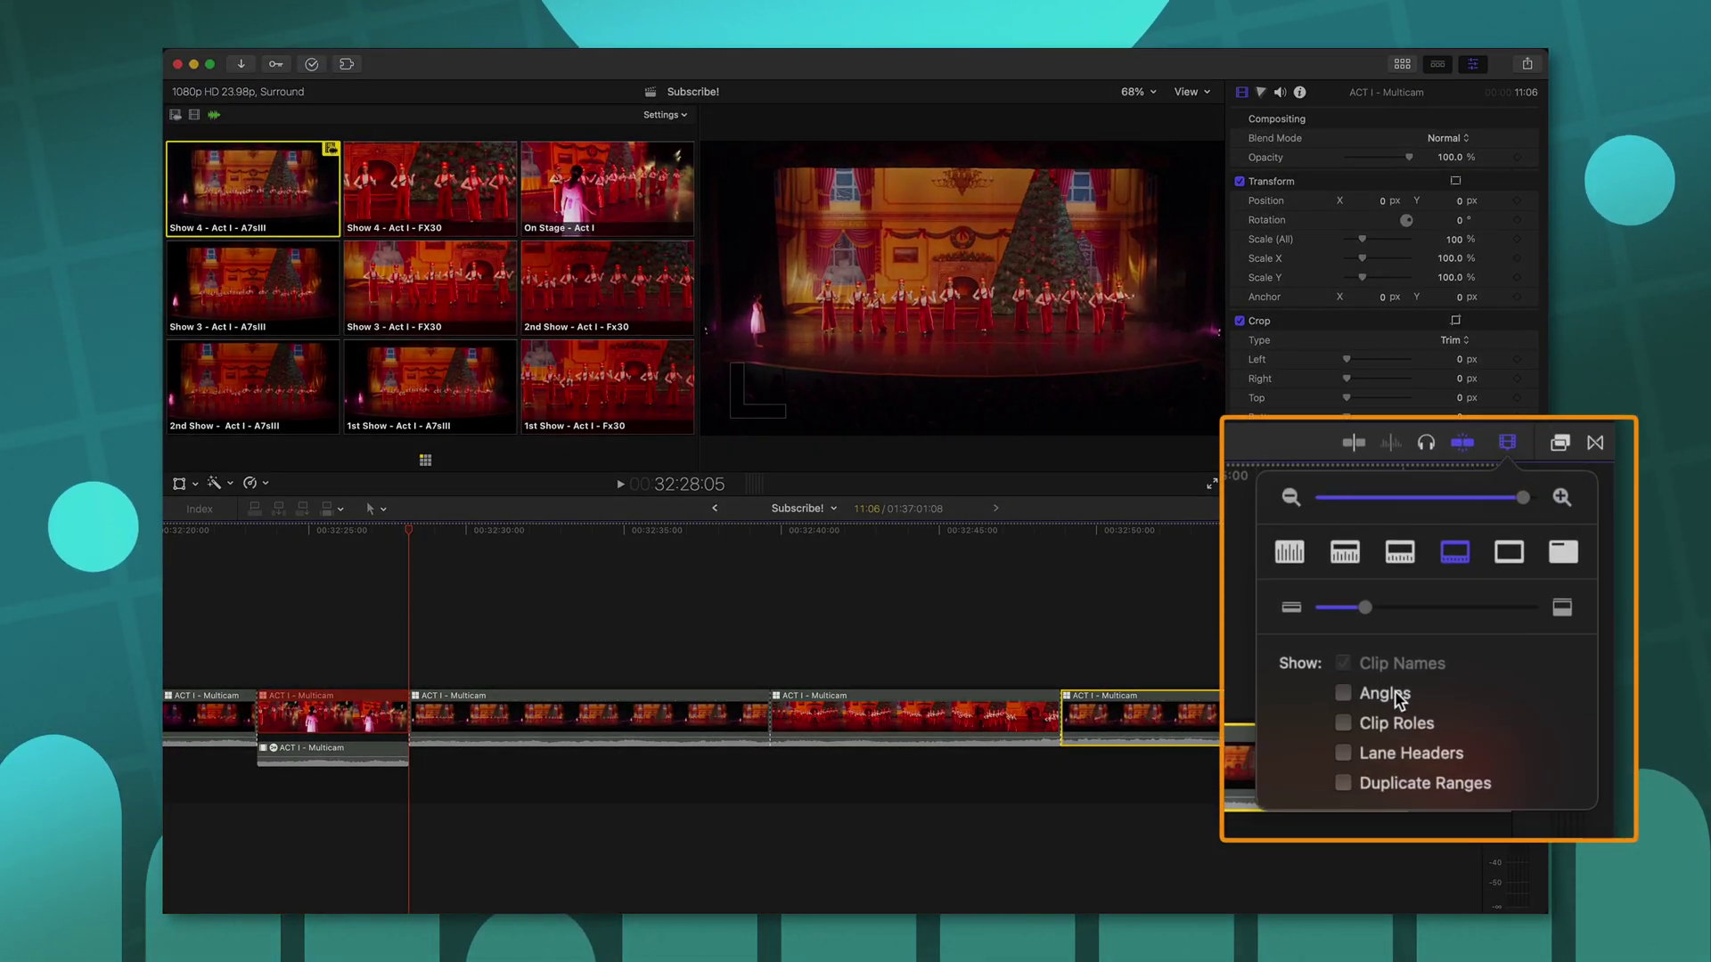
click(1347, 697)
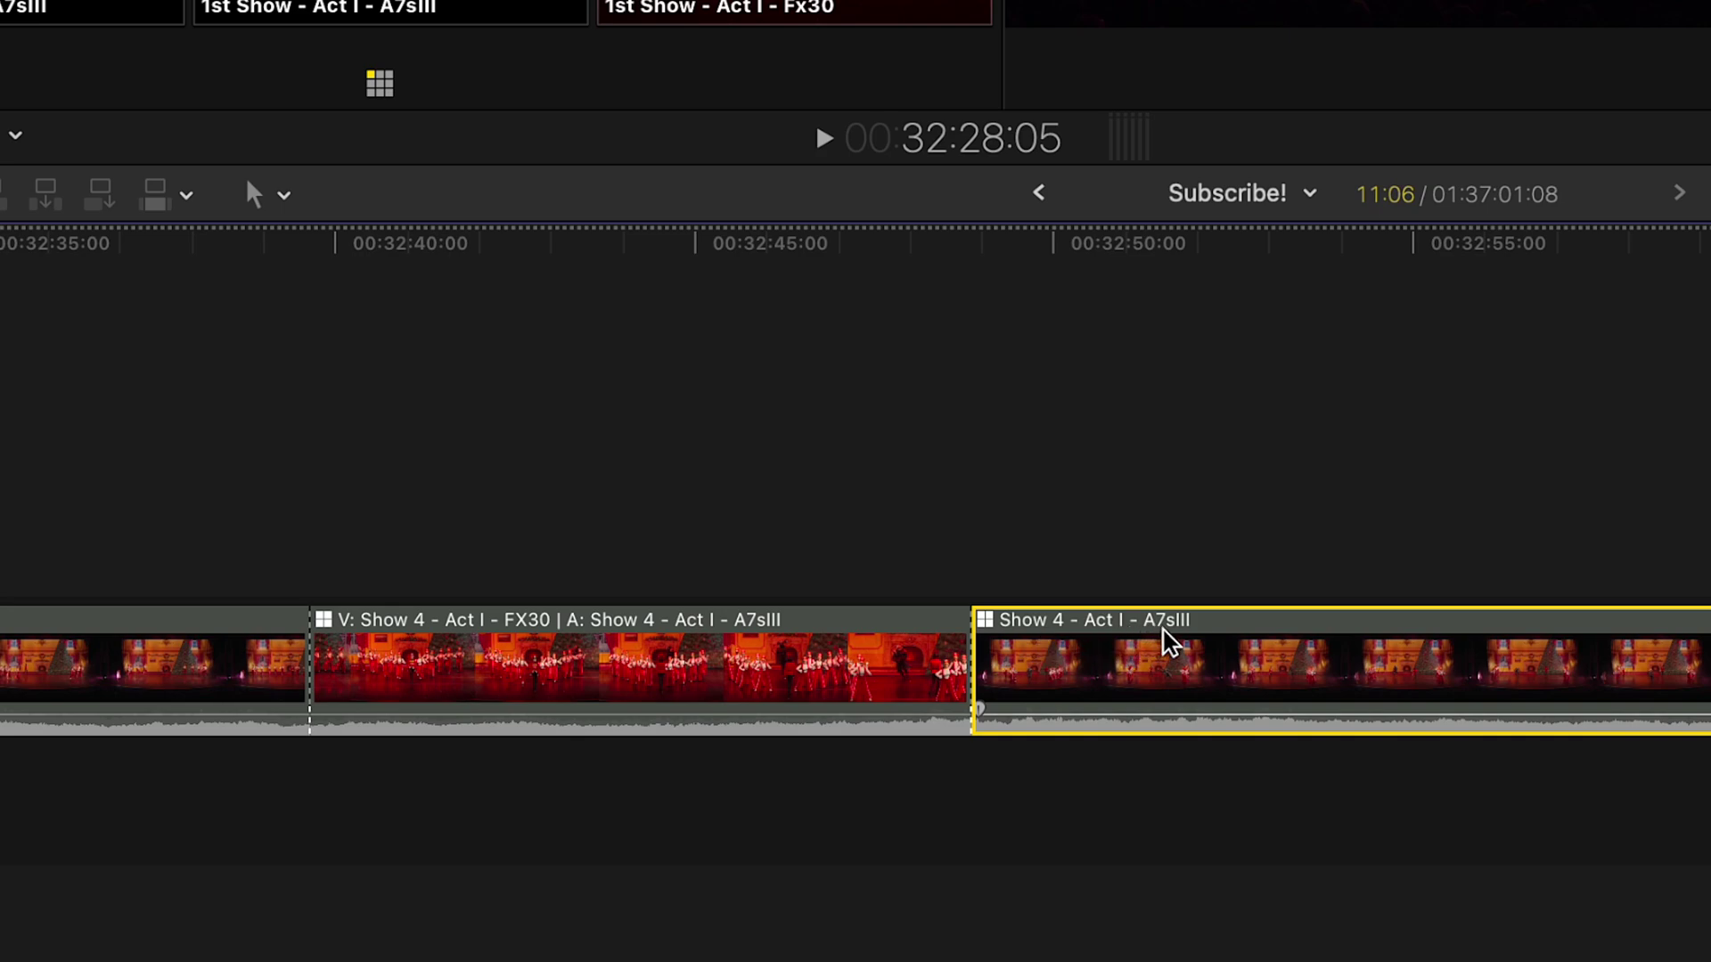
scroll(891, 677, right, 3)
scroll(623, 695, left, 2)
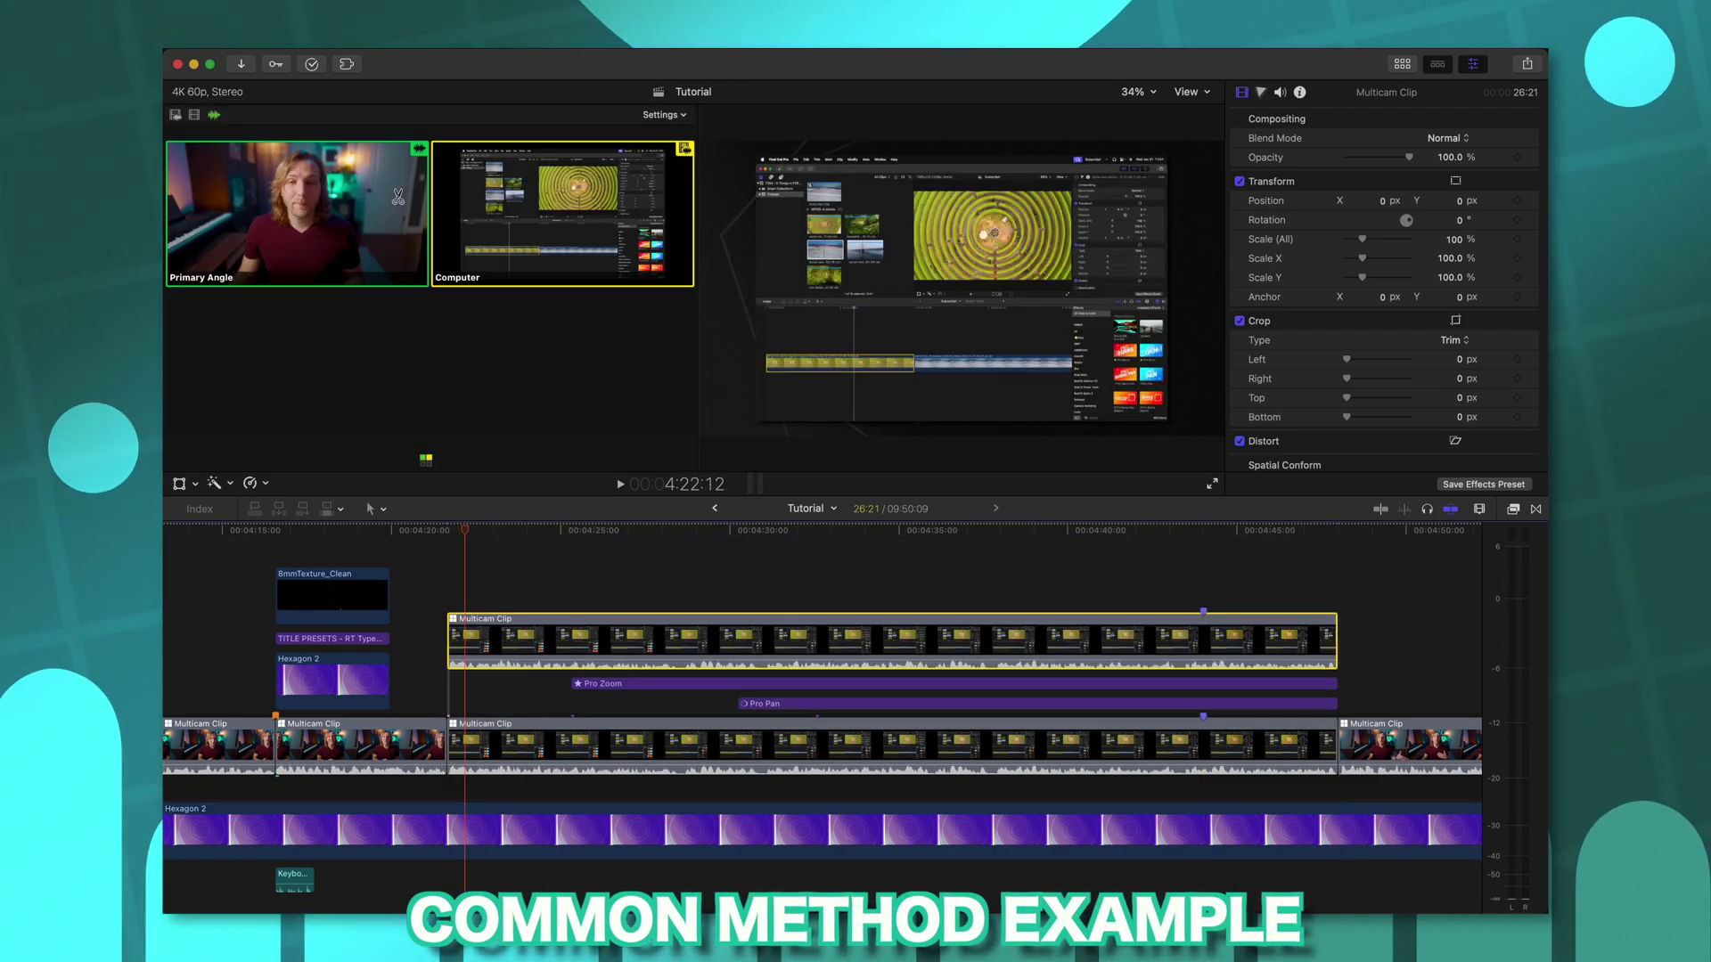
Make the Primary Angle copy a 40% FCB Picture In Picture, then open the multicam clip's angles.
click(281, 218)
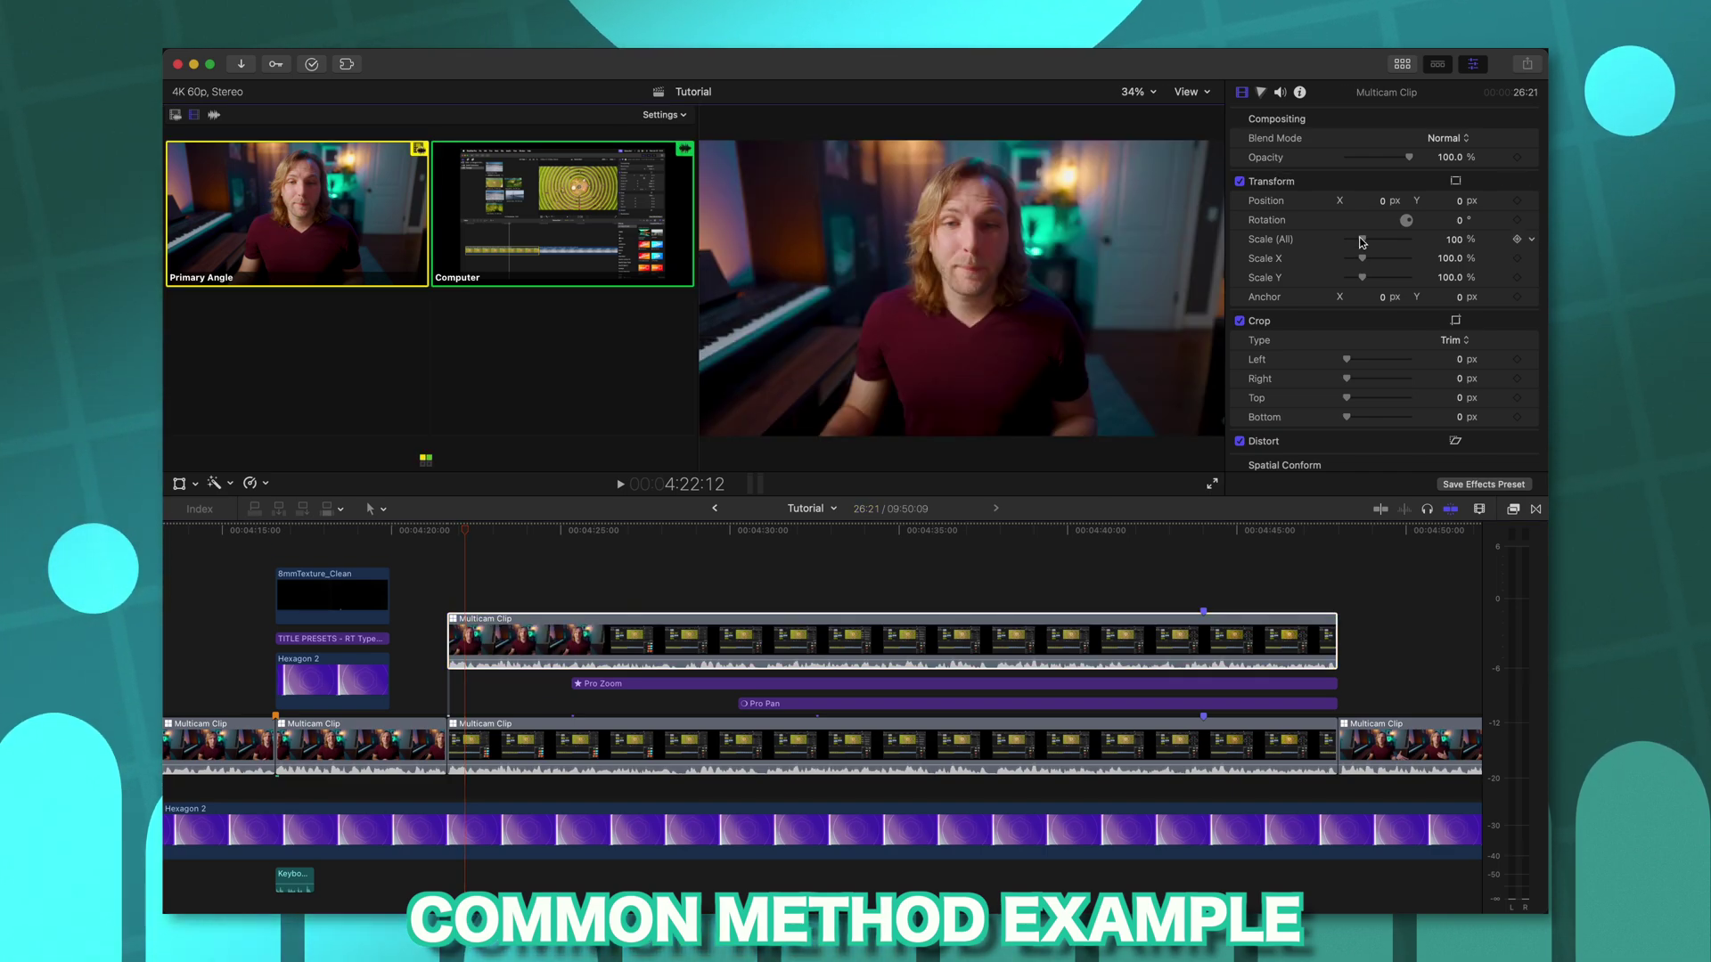
drag(1361, 240, 1352, 243)
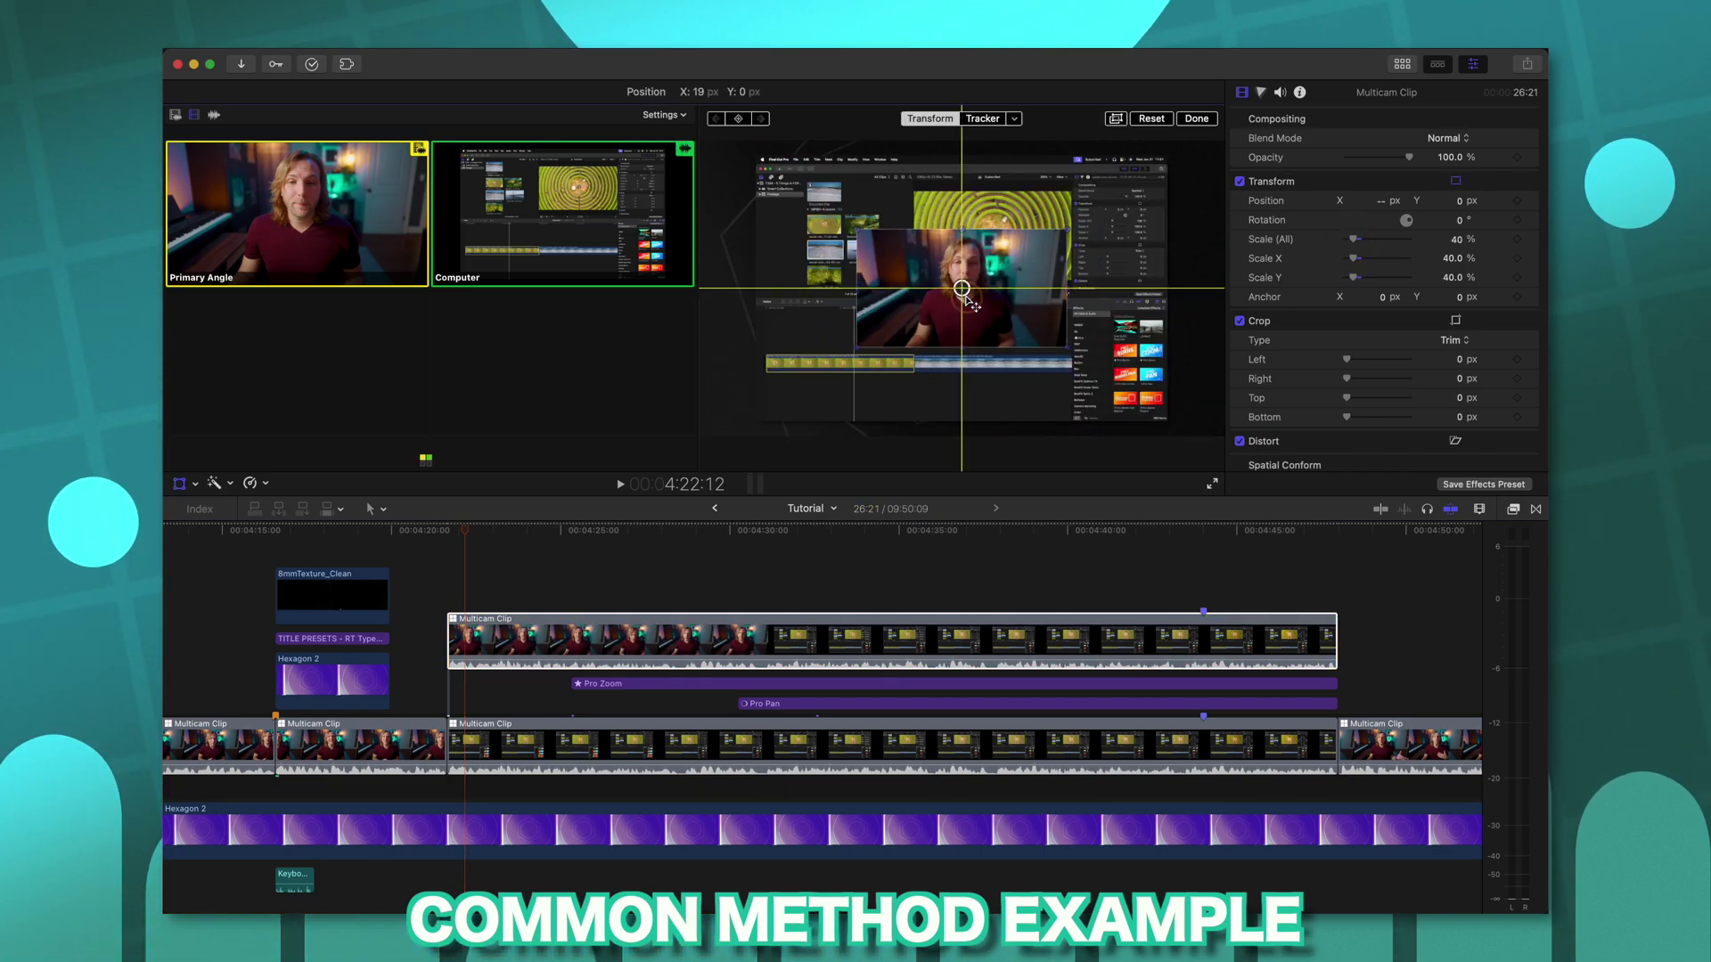
click(1513, 509)
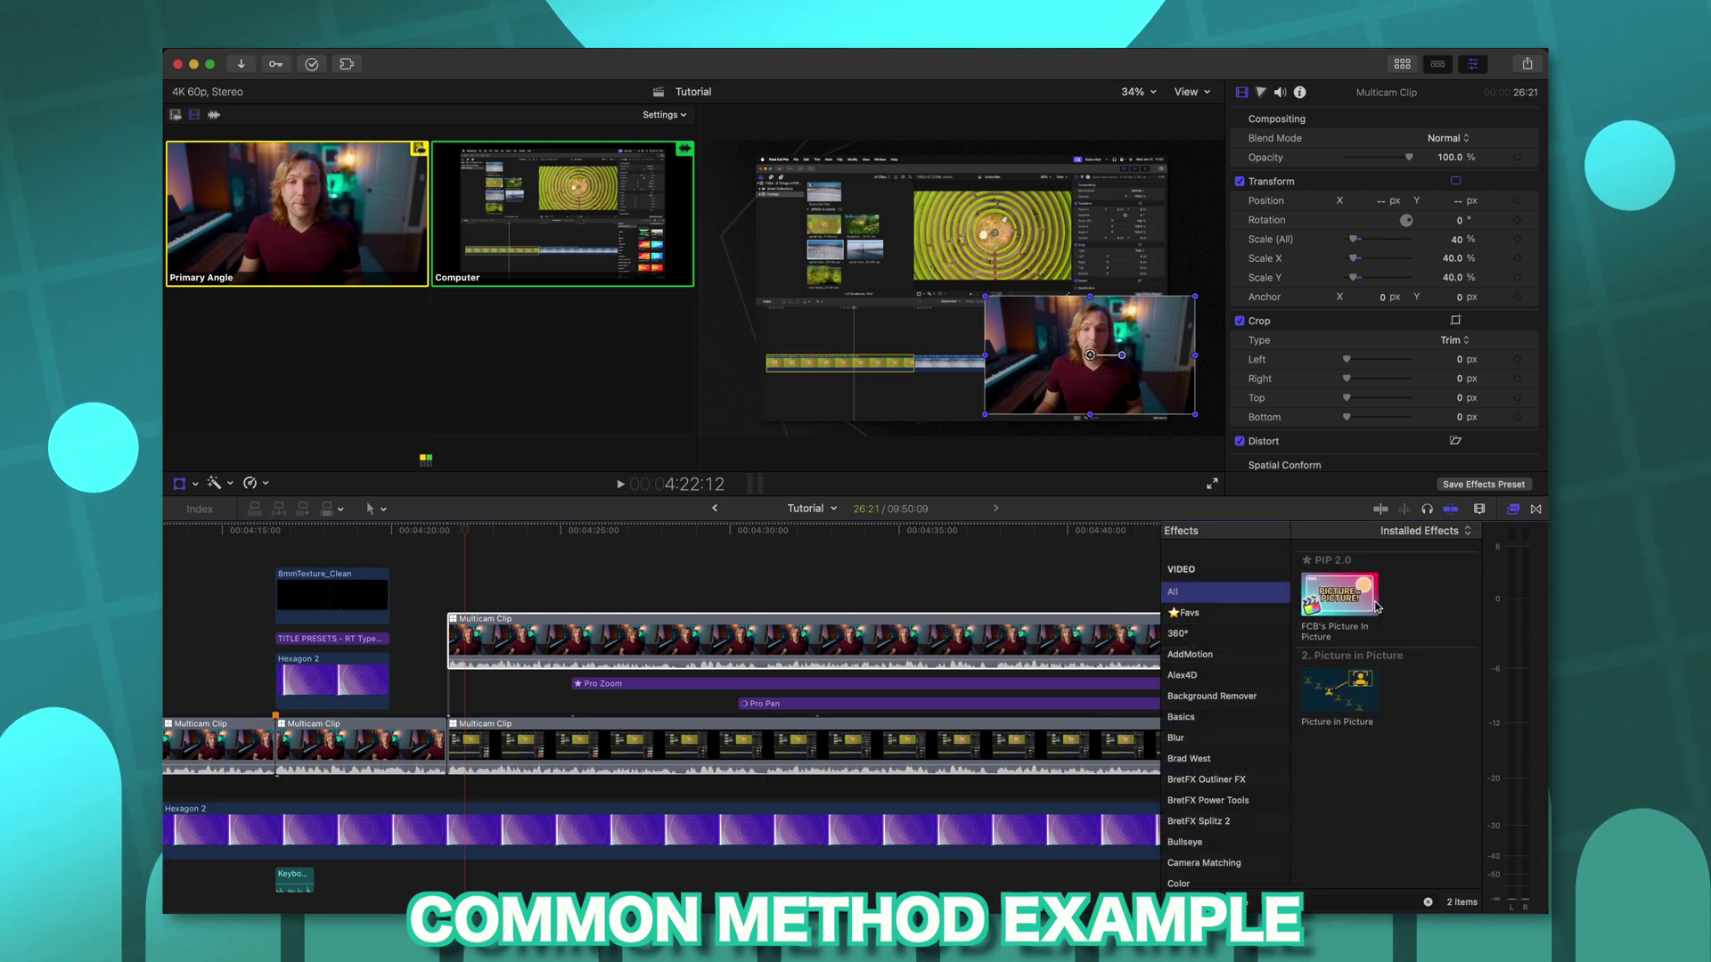
drag(1339, 594, 998, 640)
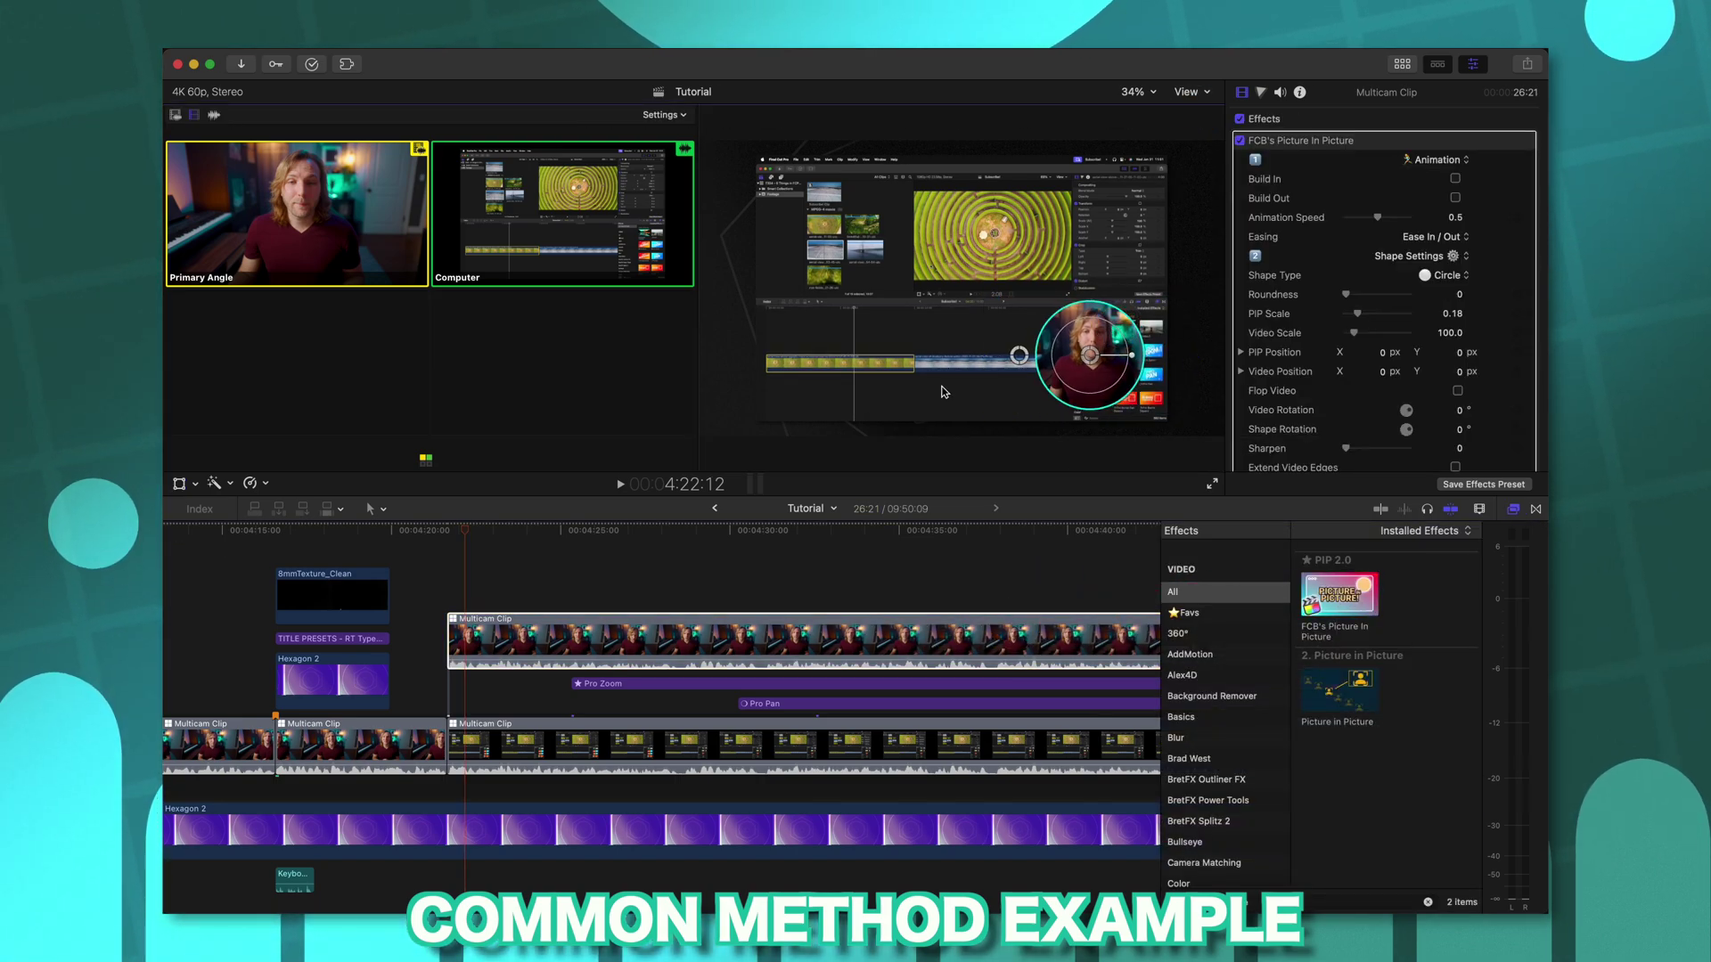
click(570, 641)
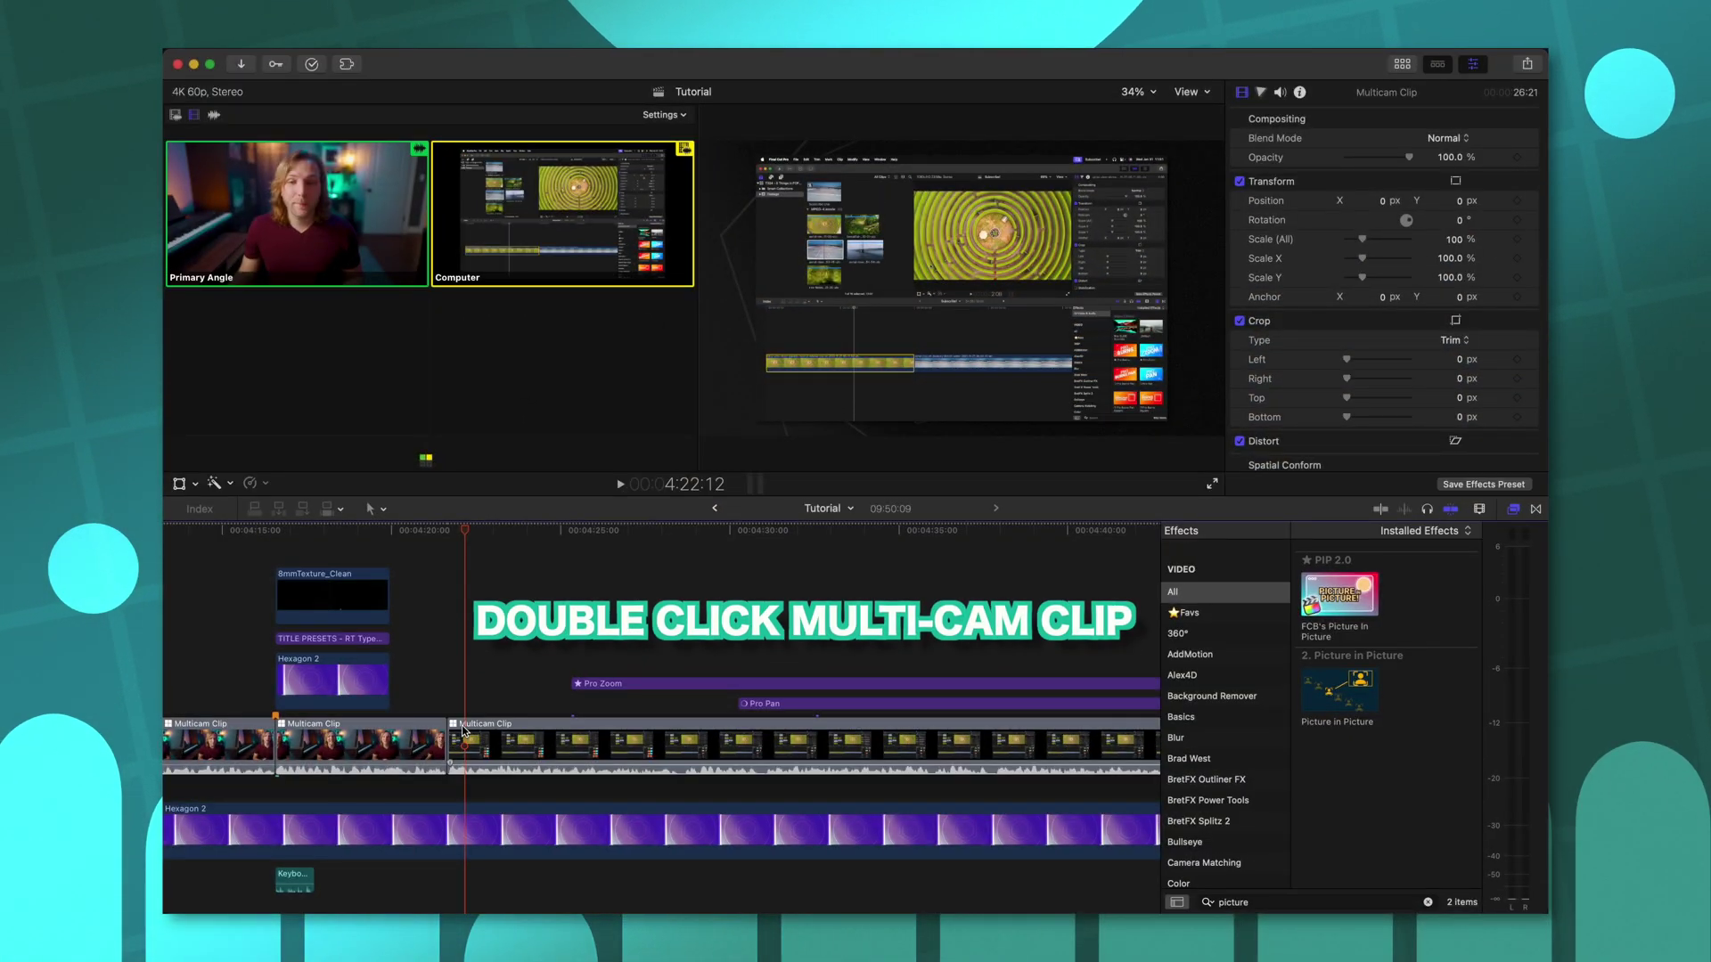
double_click(463, 731)
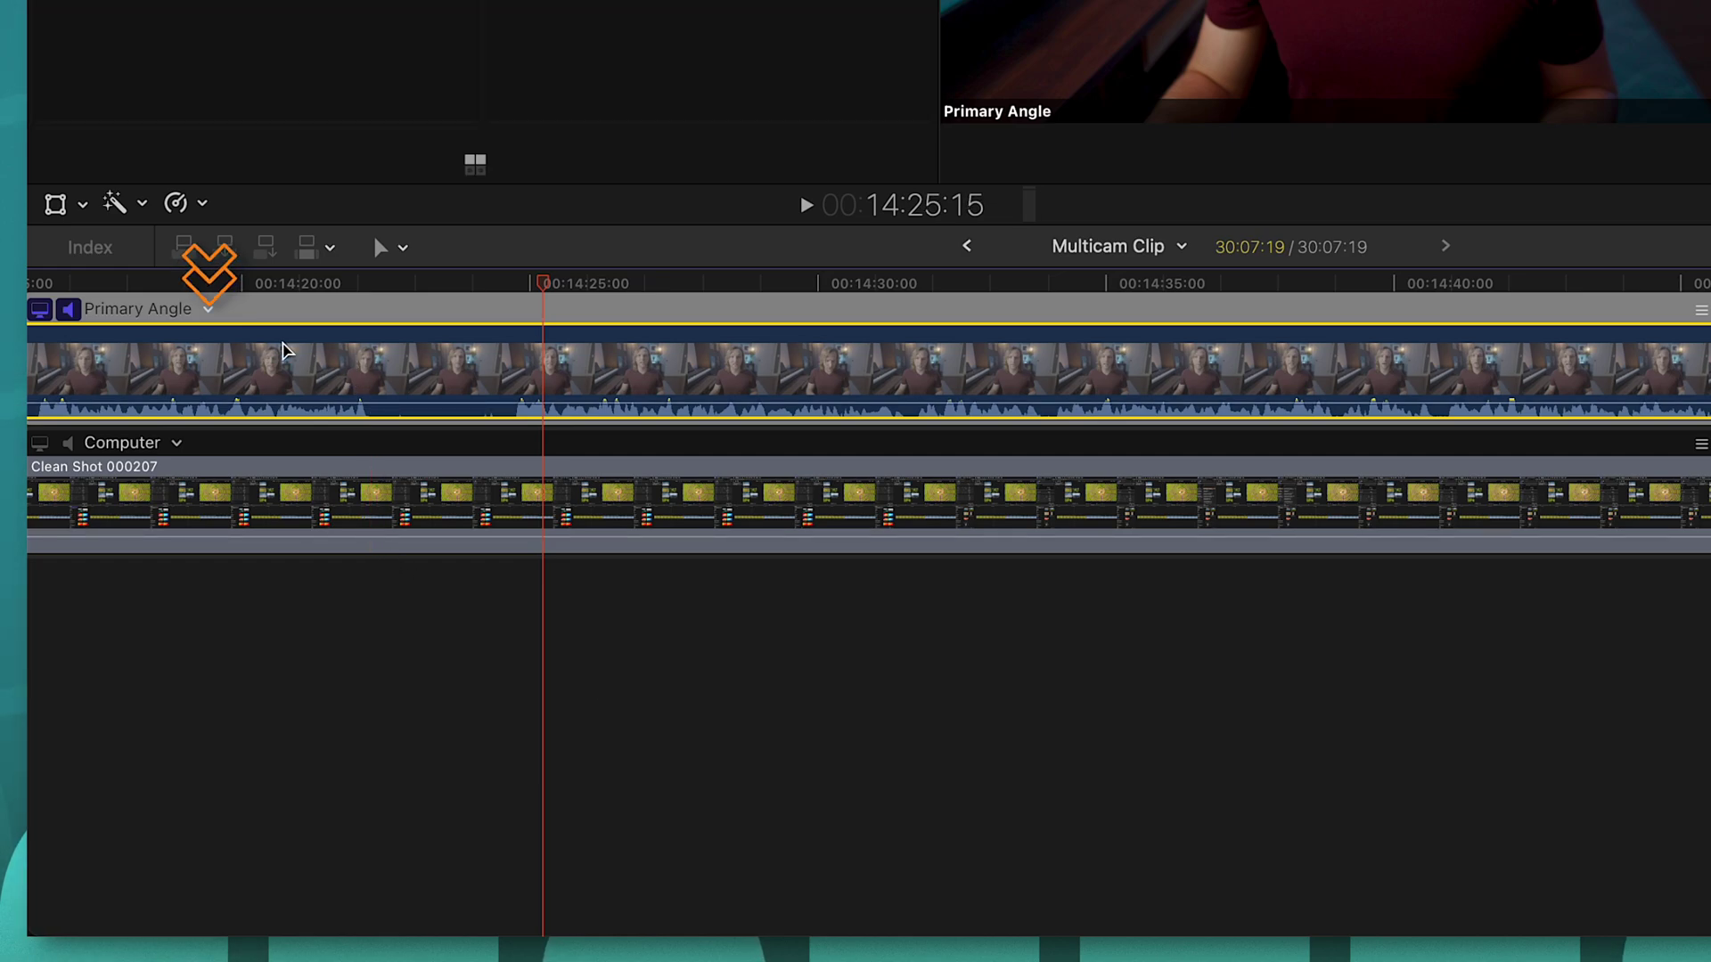
Add an Untitled Angle, copy the camera clip into it, and sync it to the monitoring angle.
click(210, 310)
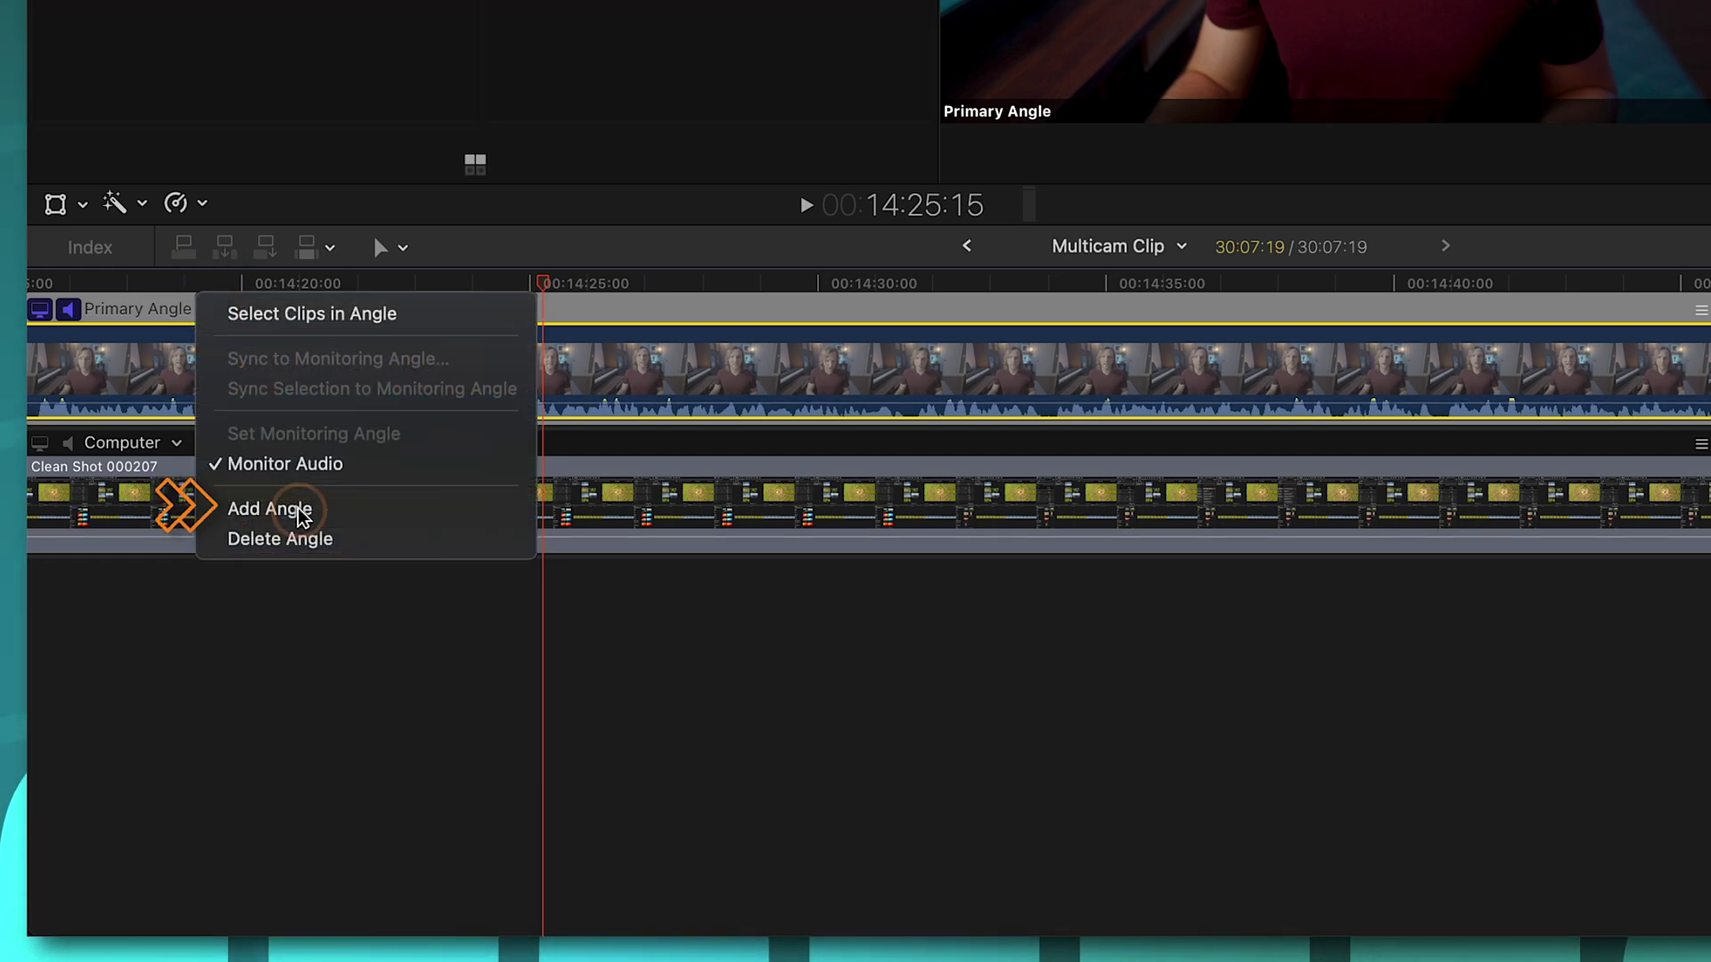
click(300, 514)
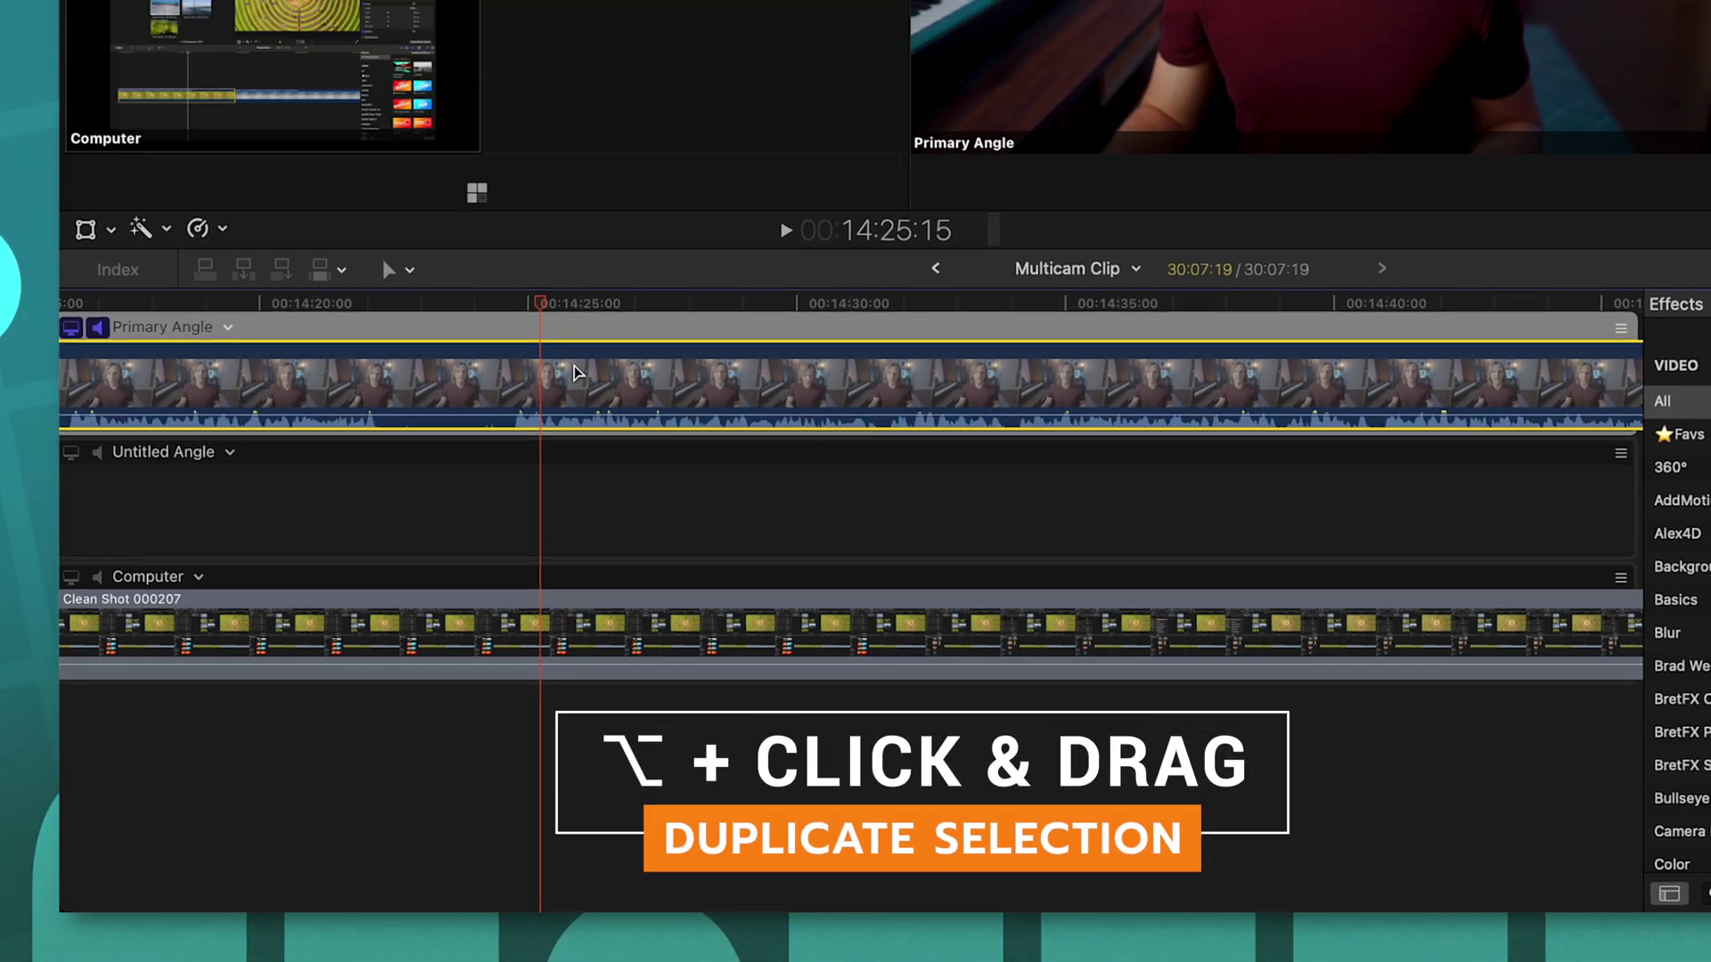
drag(574, 372, 567, 489)
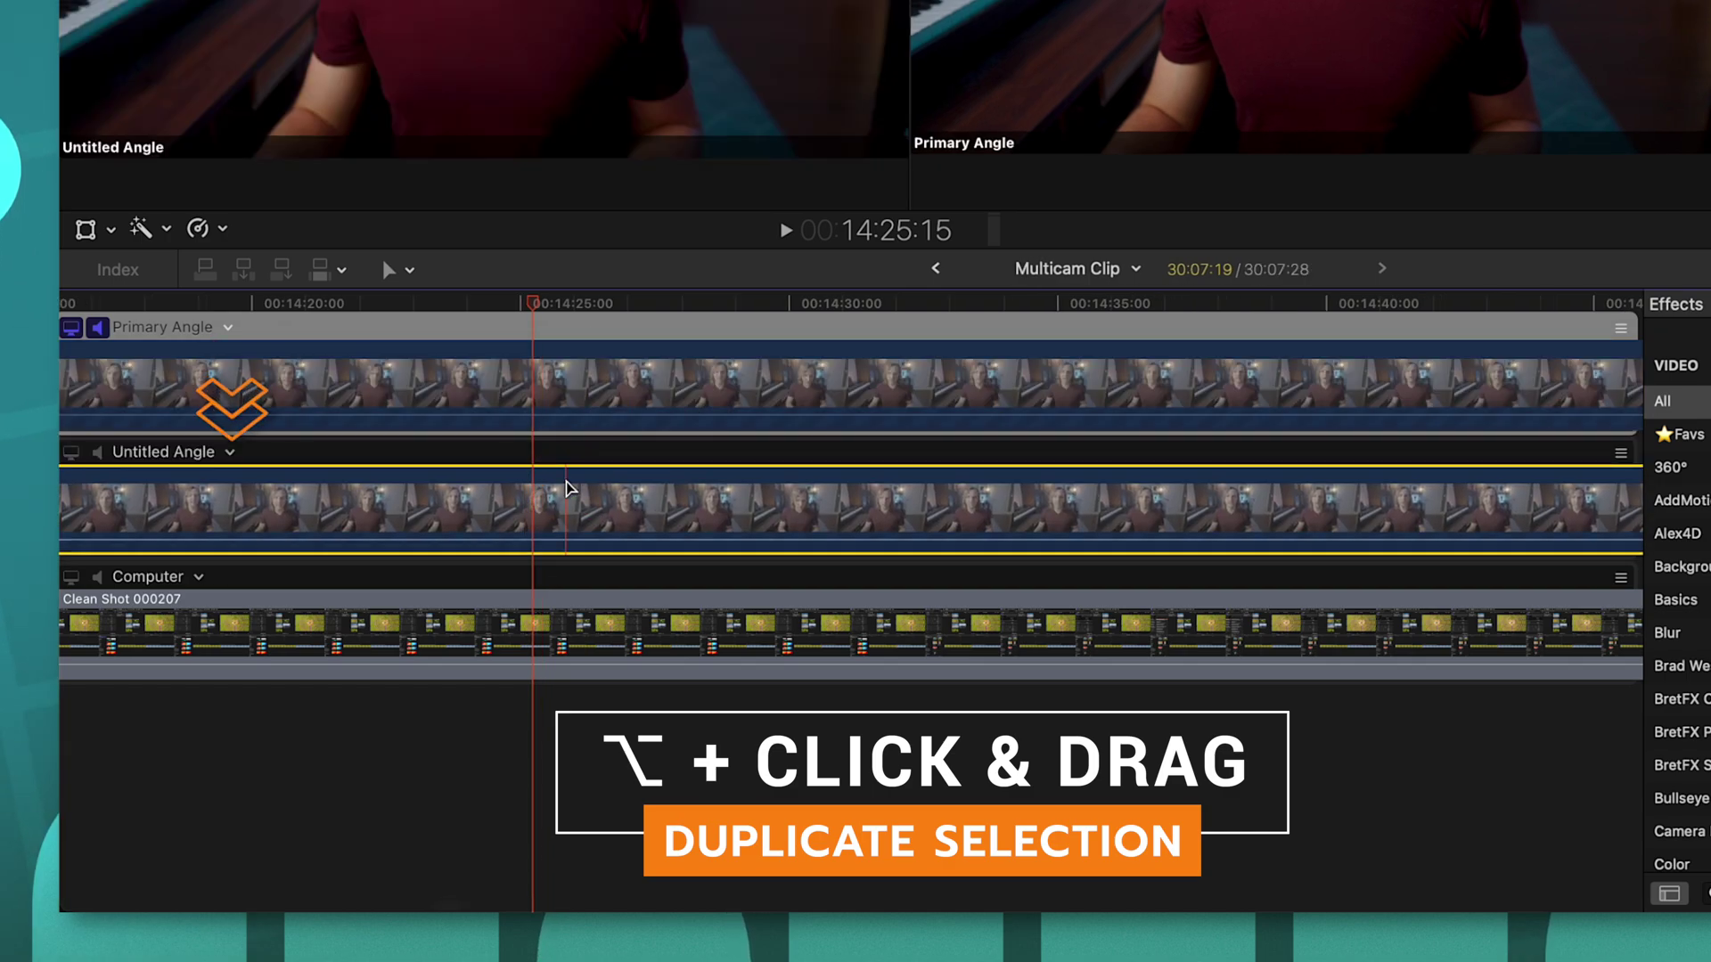
click(229, 451)
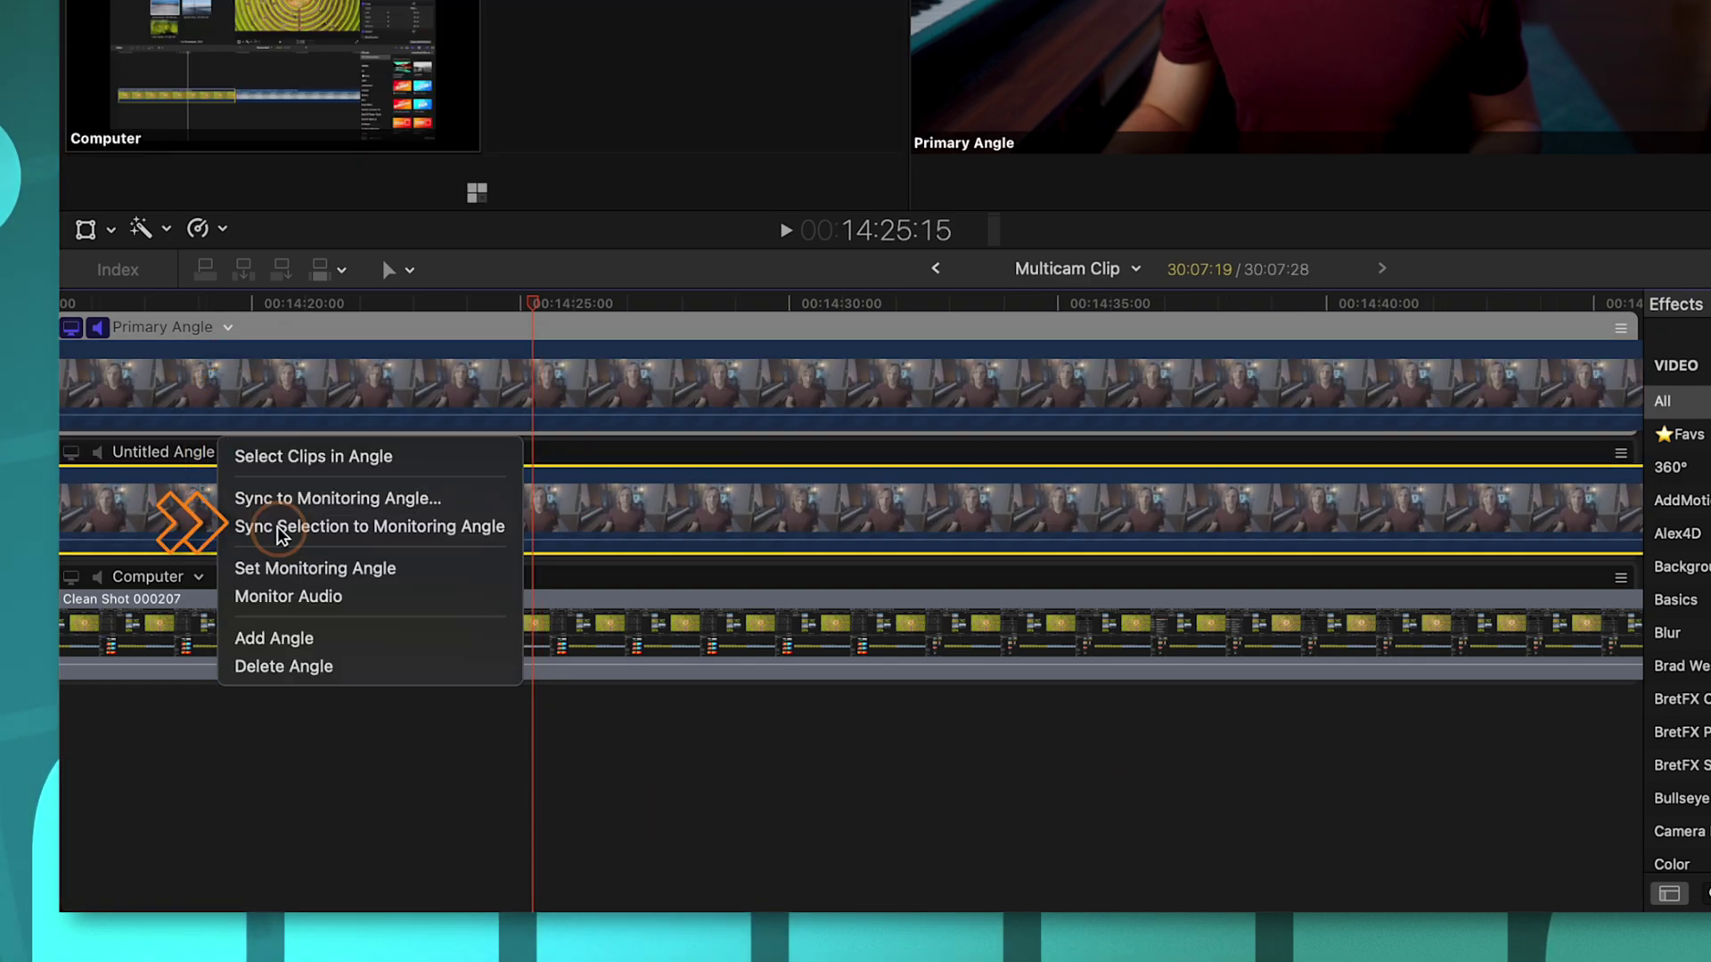
click(278, 527)
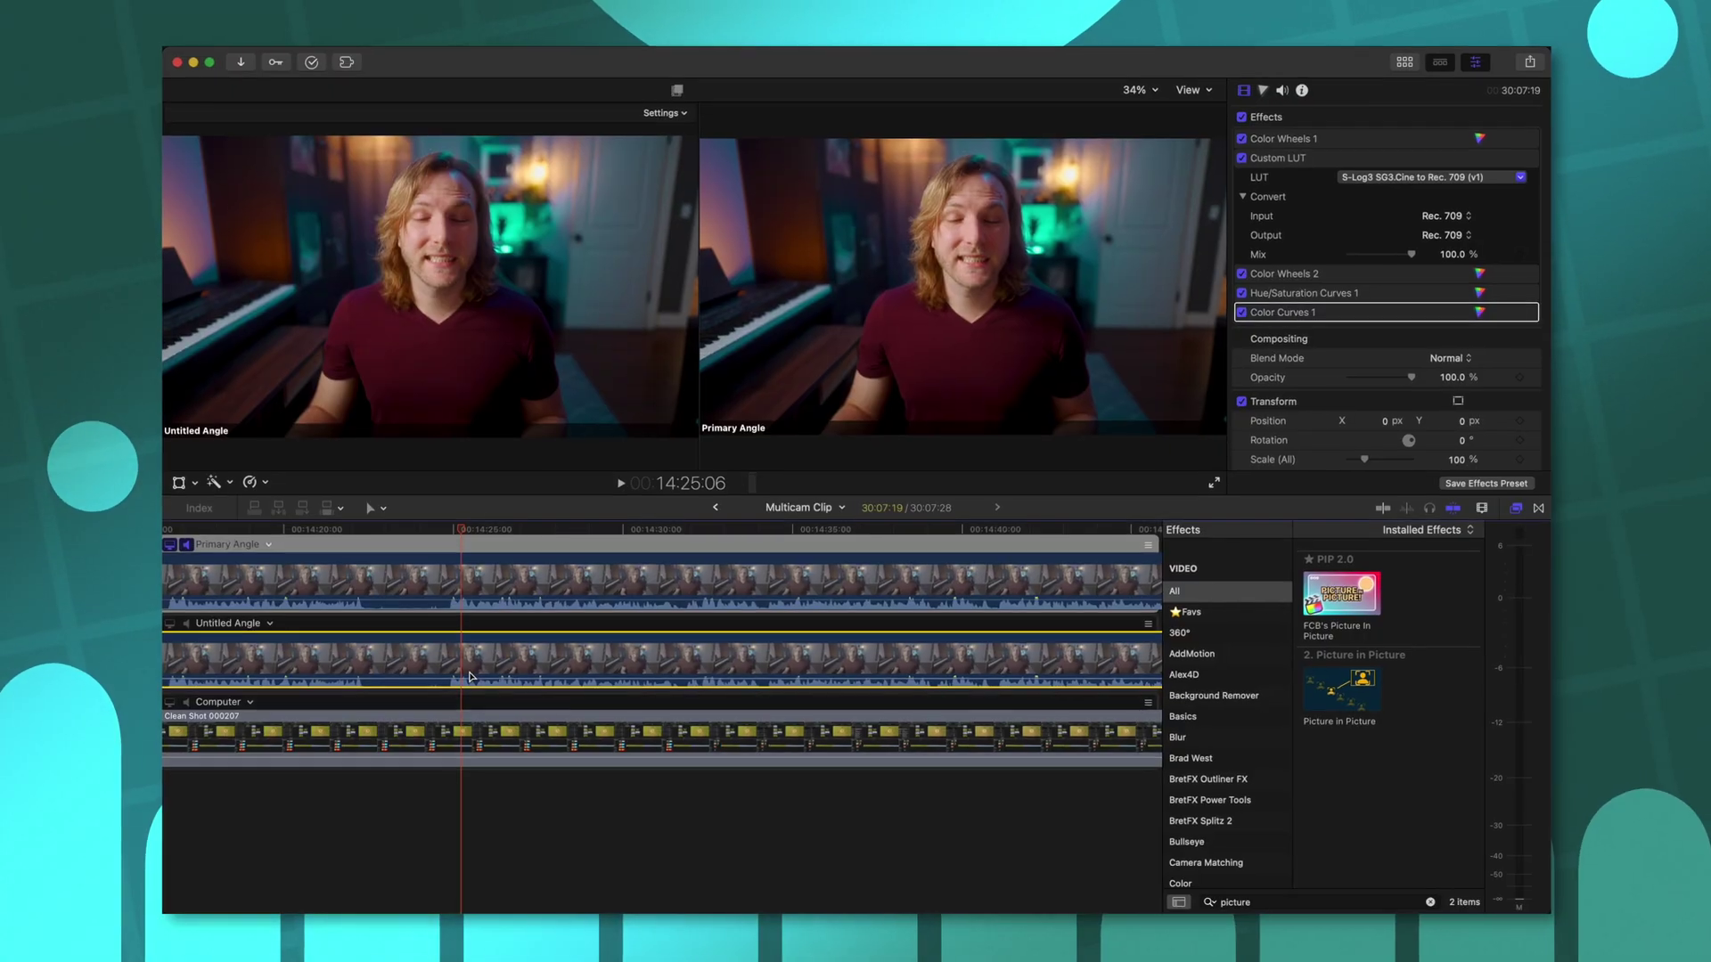
Make the Untitled Angle footage into compound clip '1-31-24 Clip 1', then select the Computer clip.
right_click(500, 467)
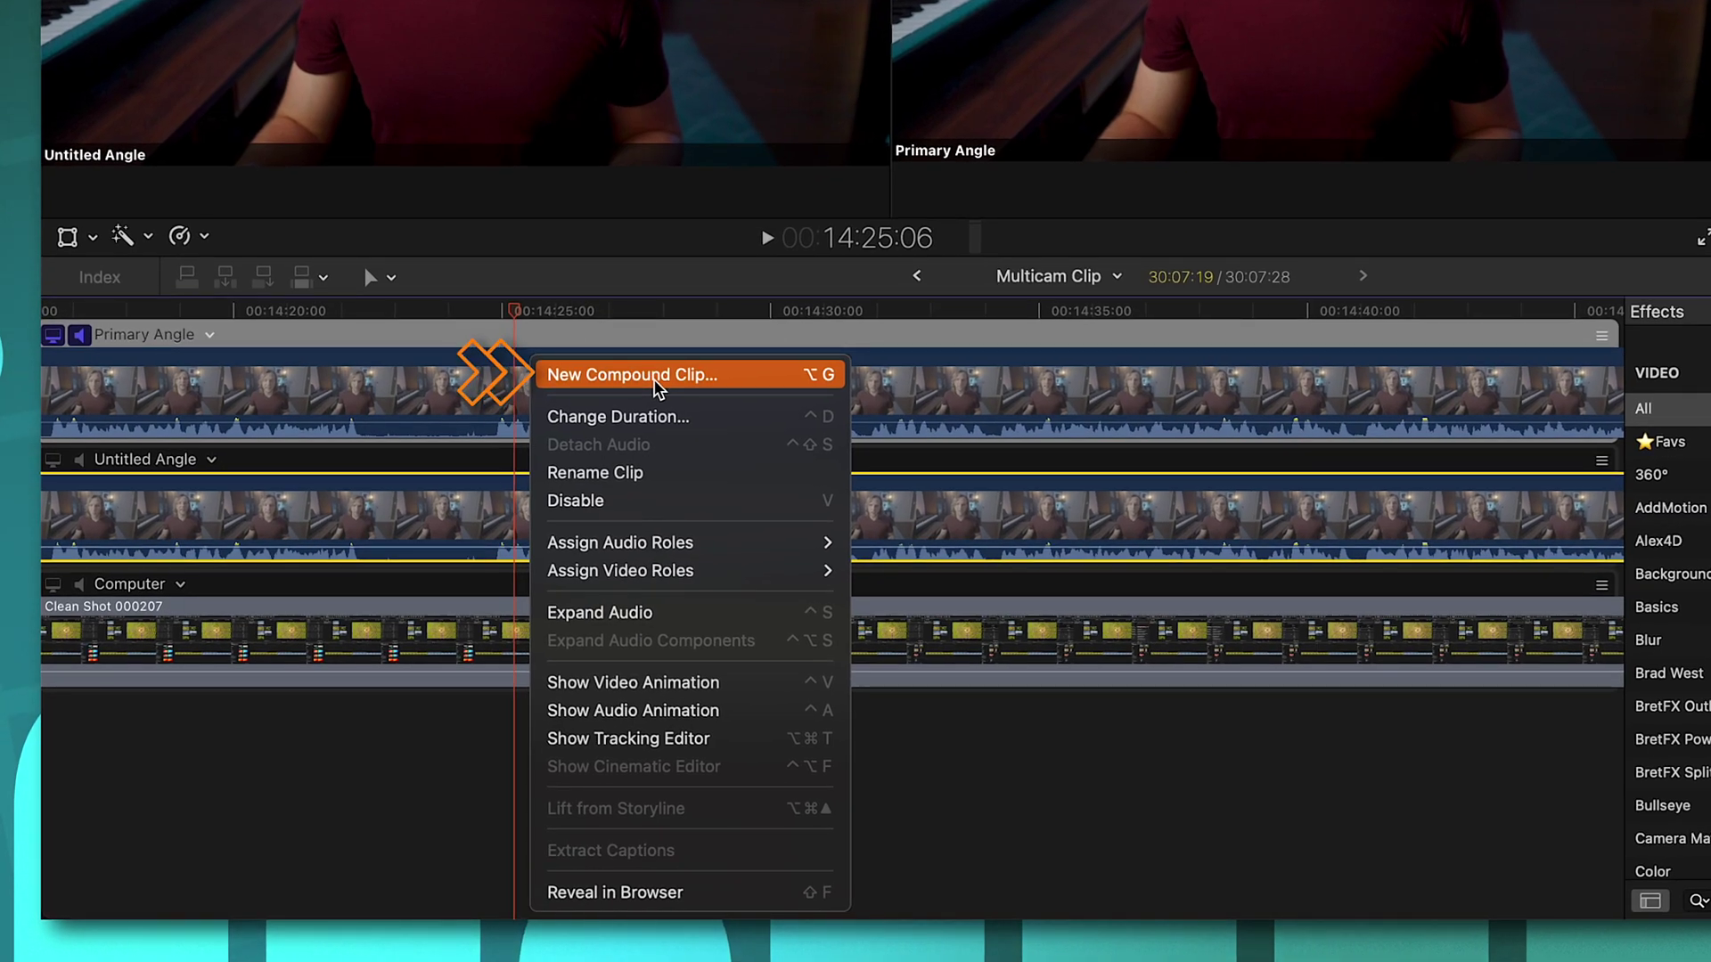
click(598, 488)
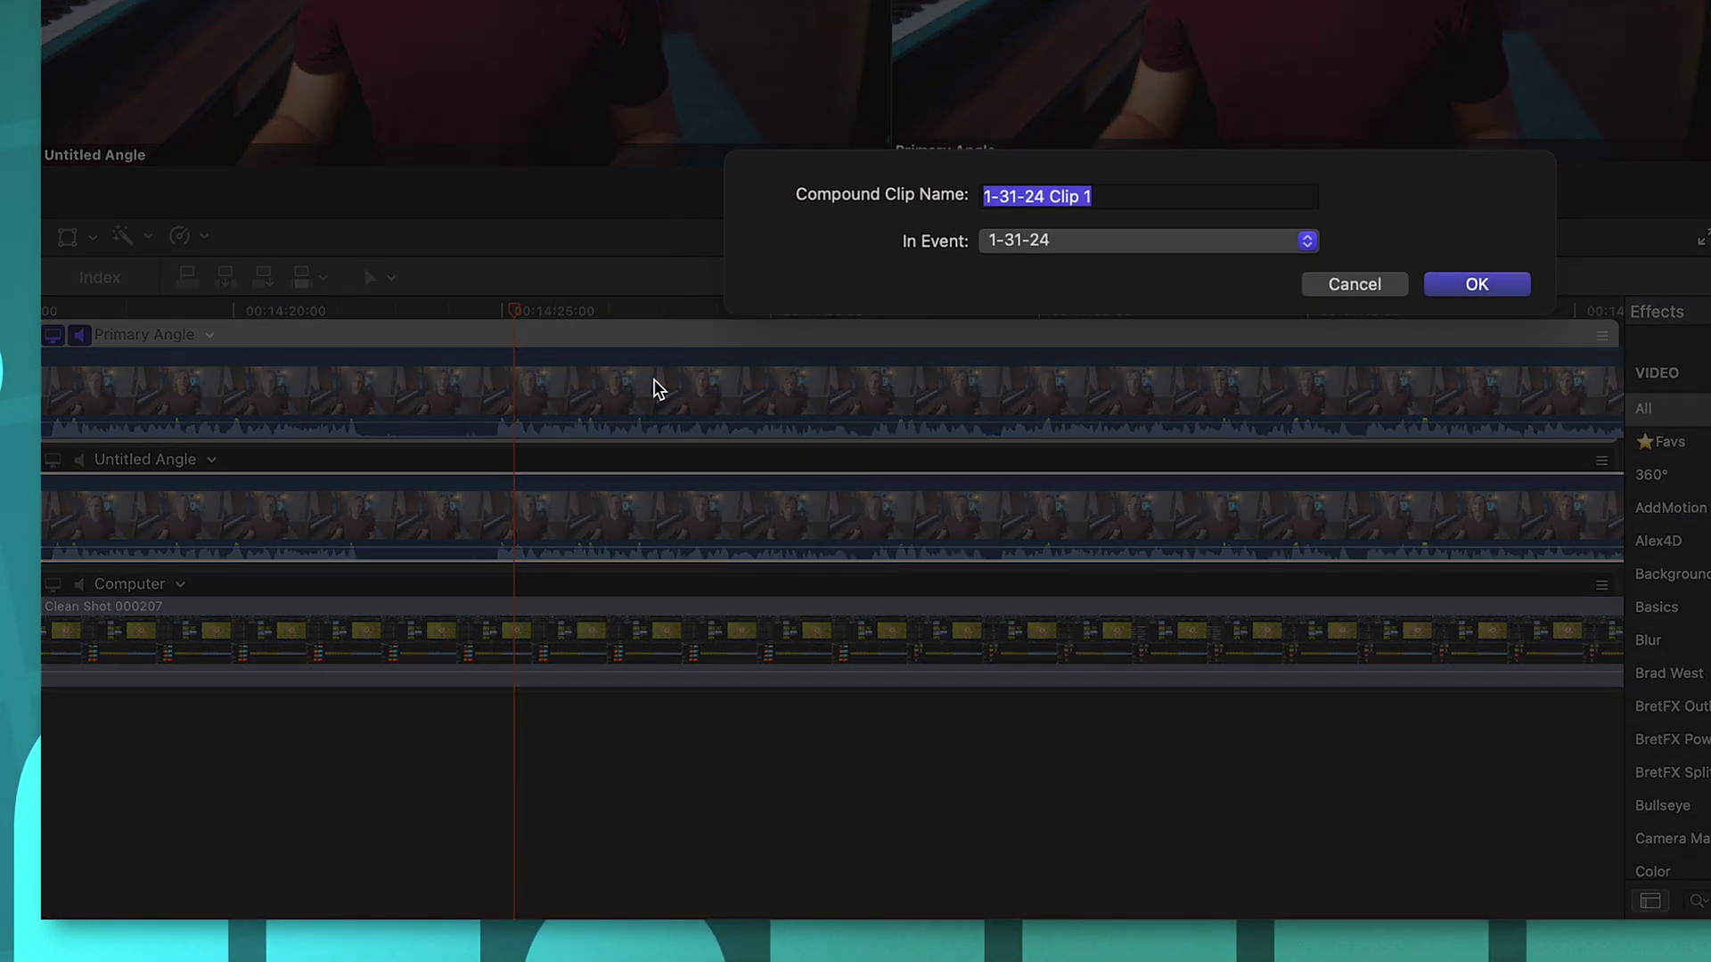
click(1519, 288)
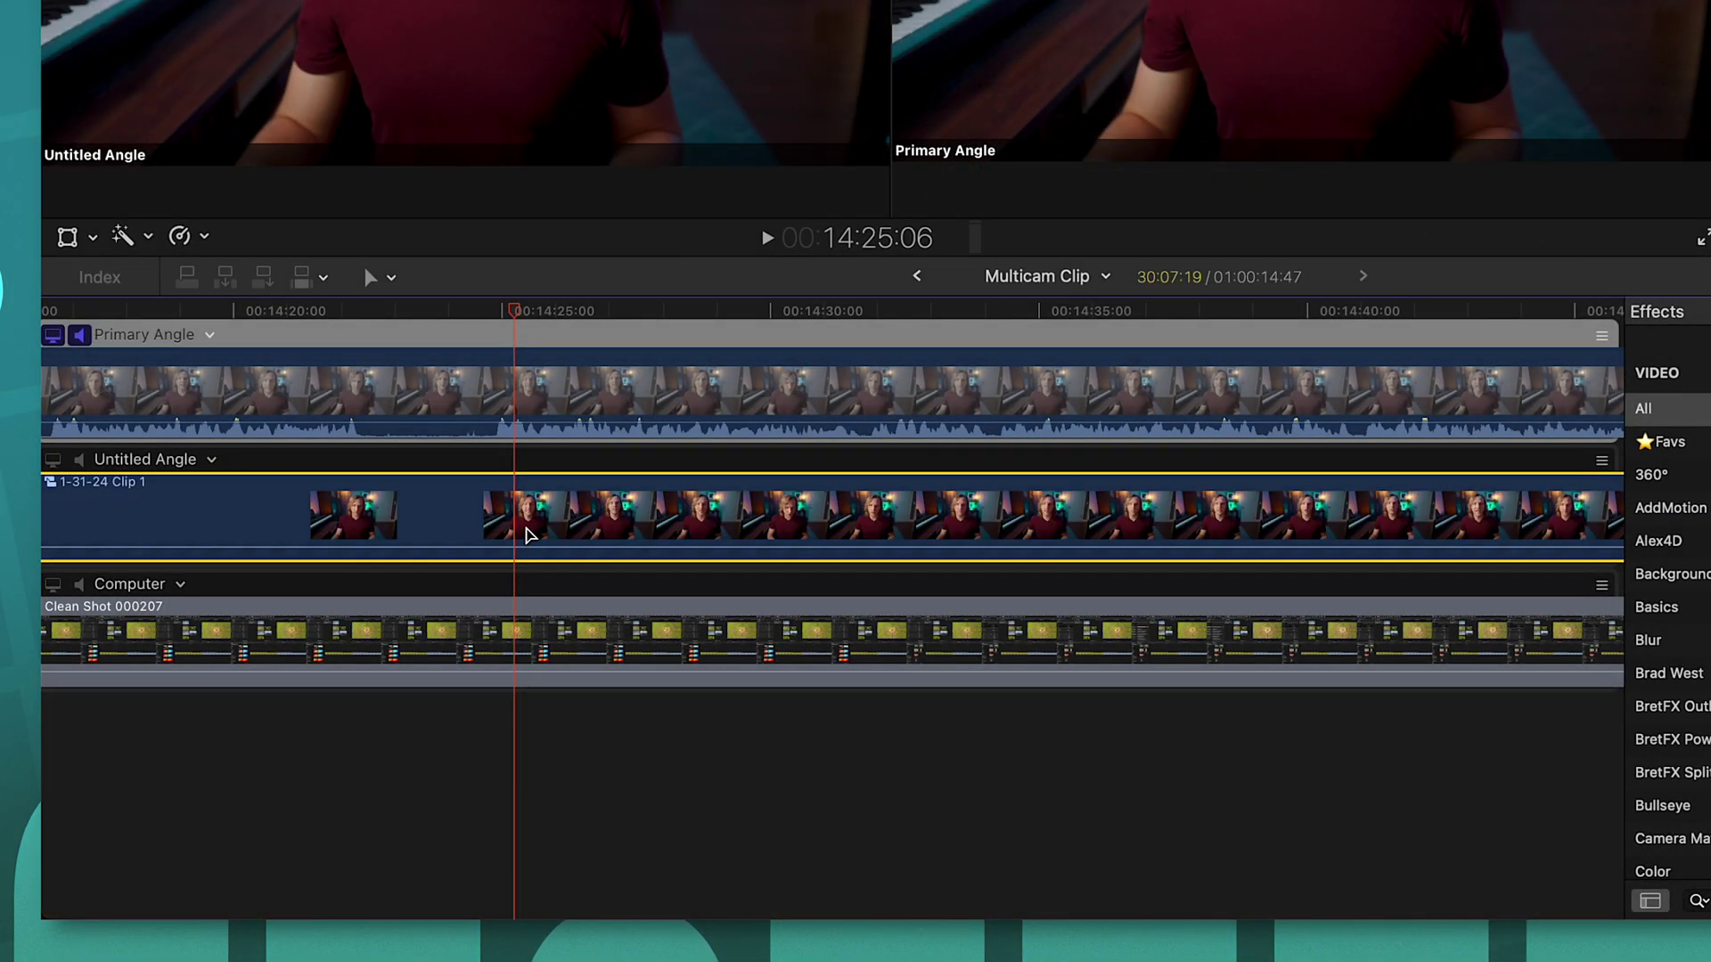
key(shift+z)
click(721, 632)
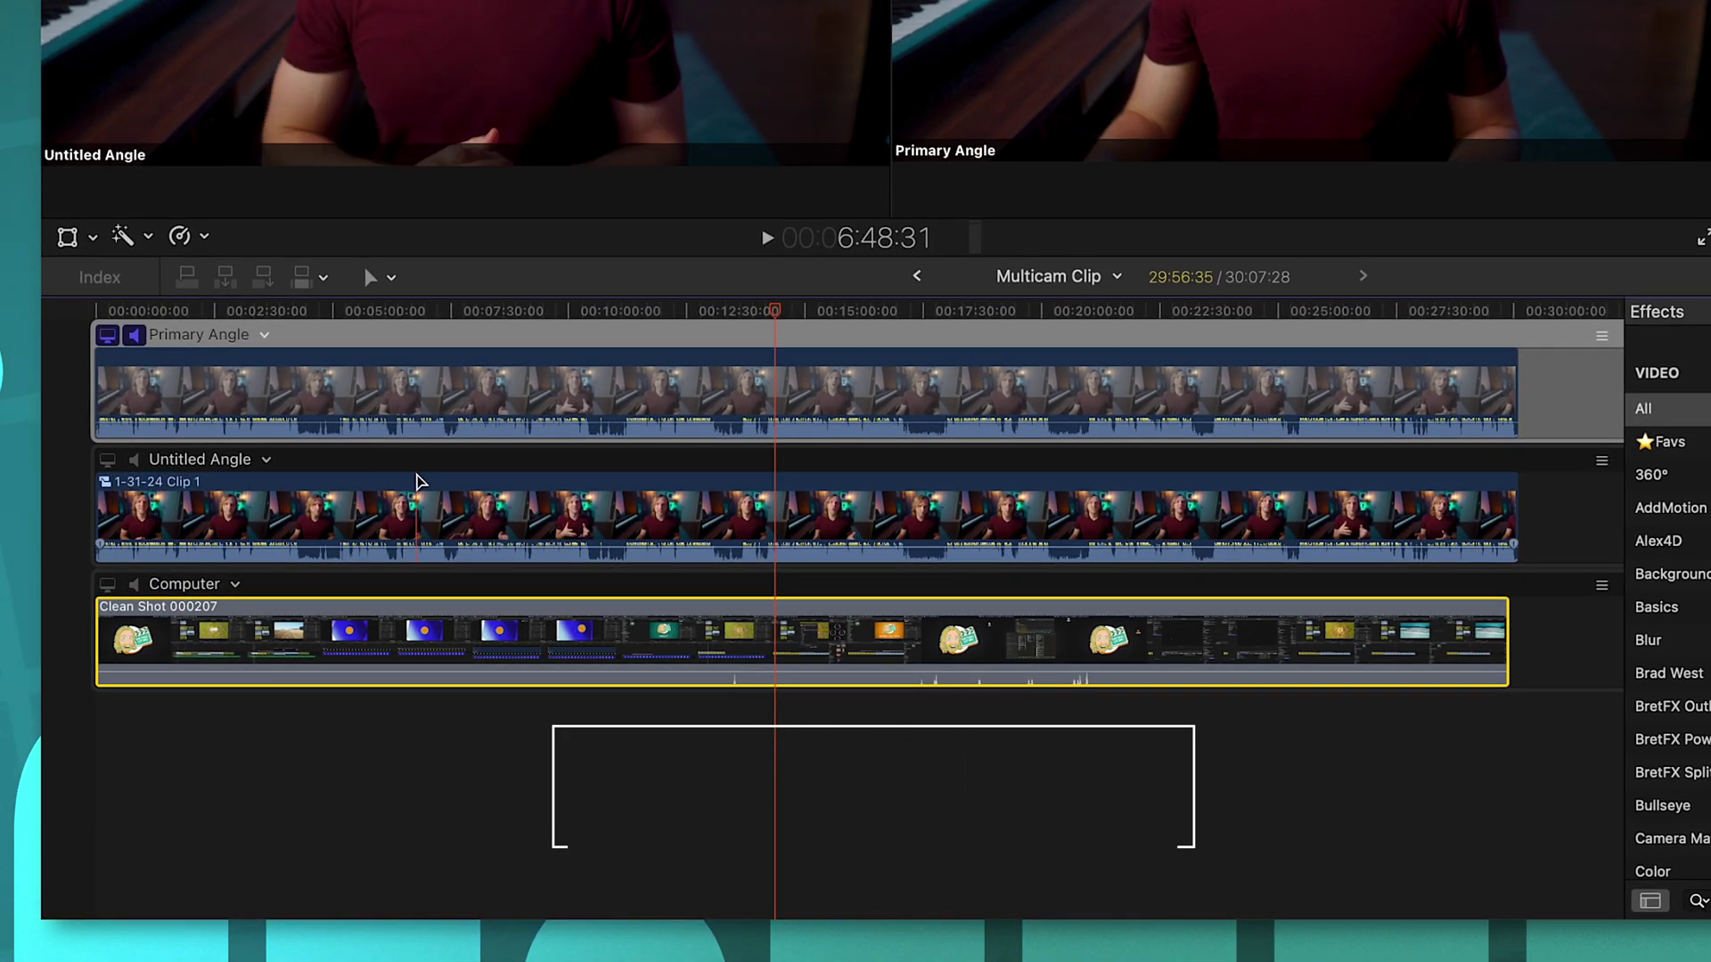
Paste the Computer screen recording beneath the camera footage and apply FCB's Picture In Picture to the camera.
double_click(513, 482)
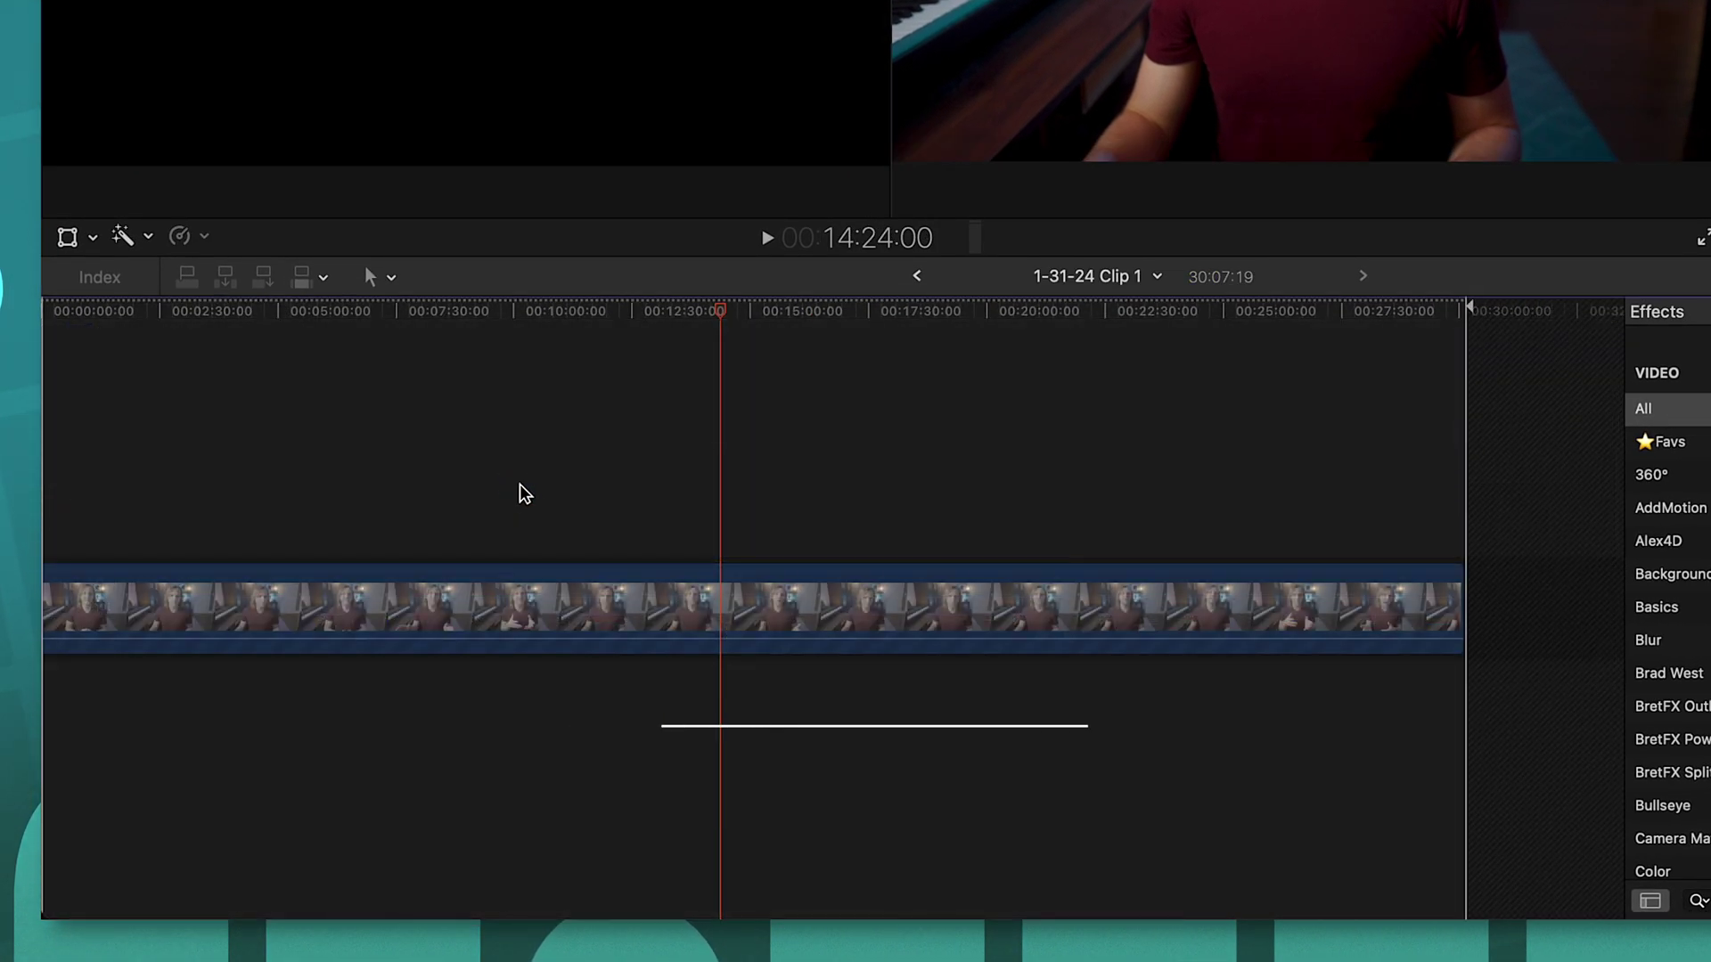
click(45, 313)
key(super+v)
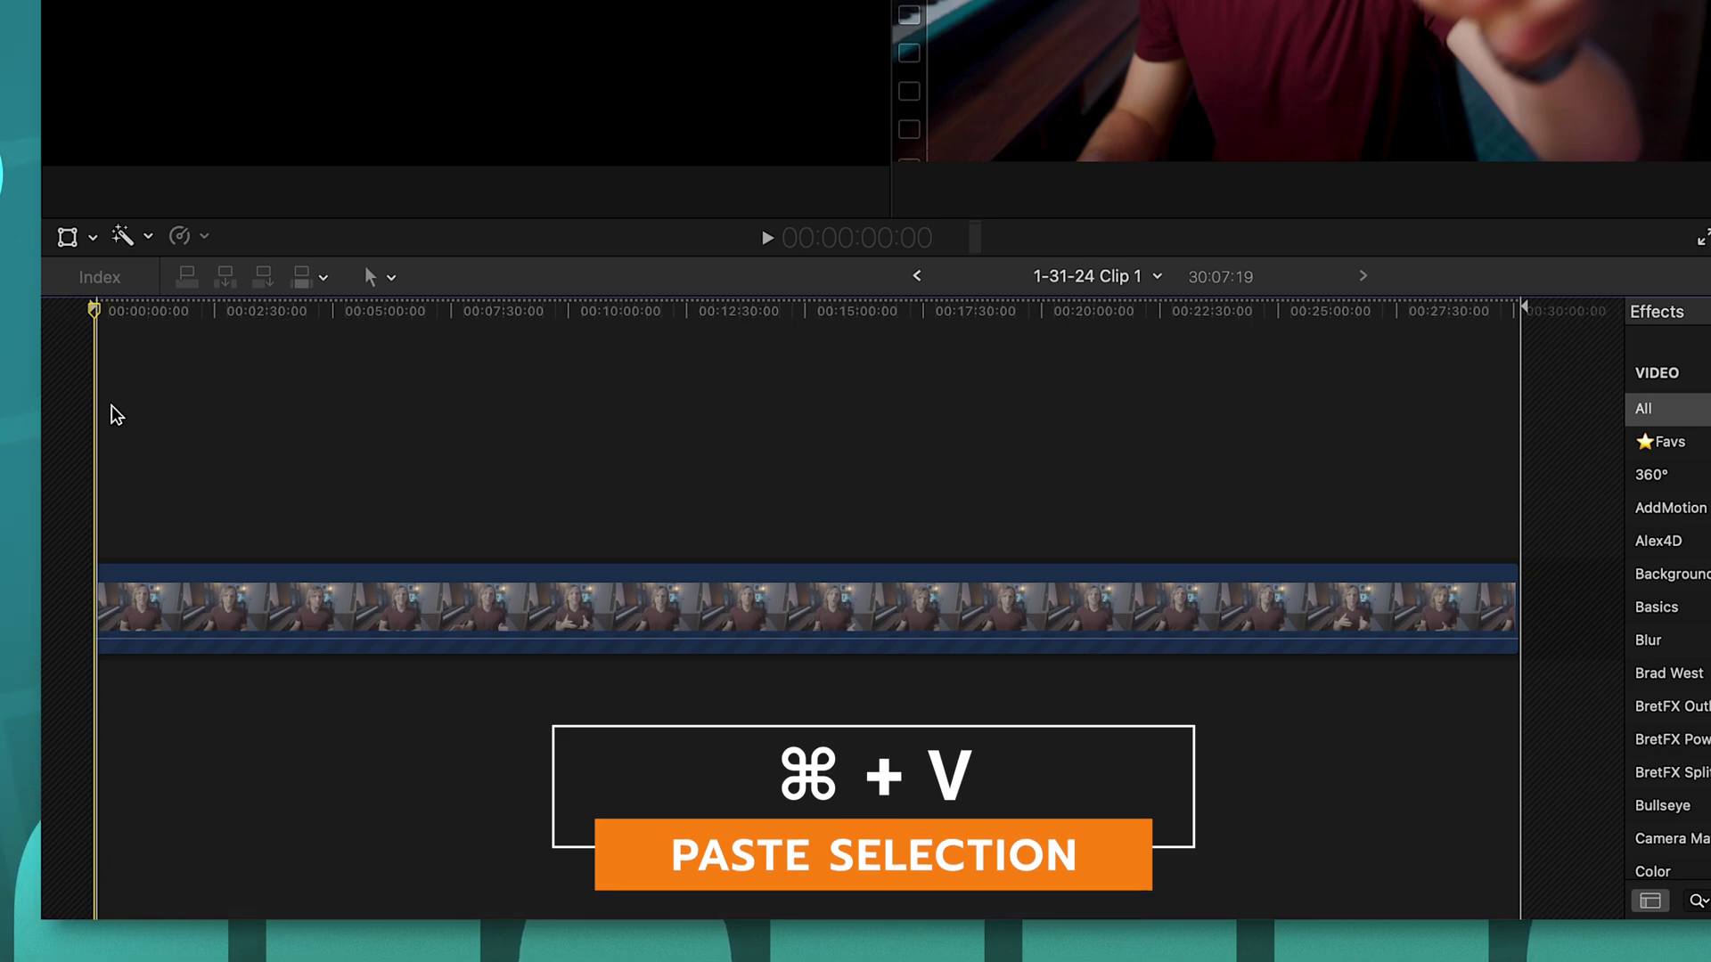
key(super+v)
drag(173, 472, 164, 694)
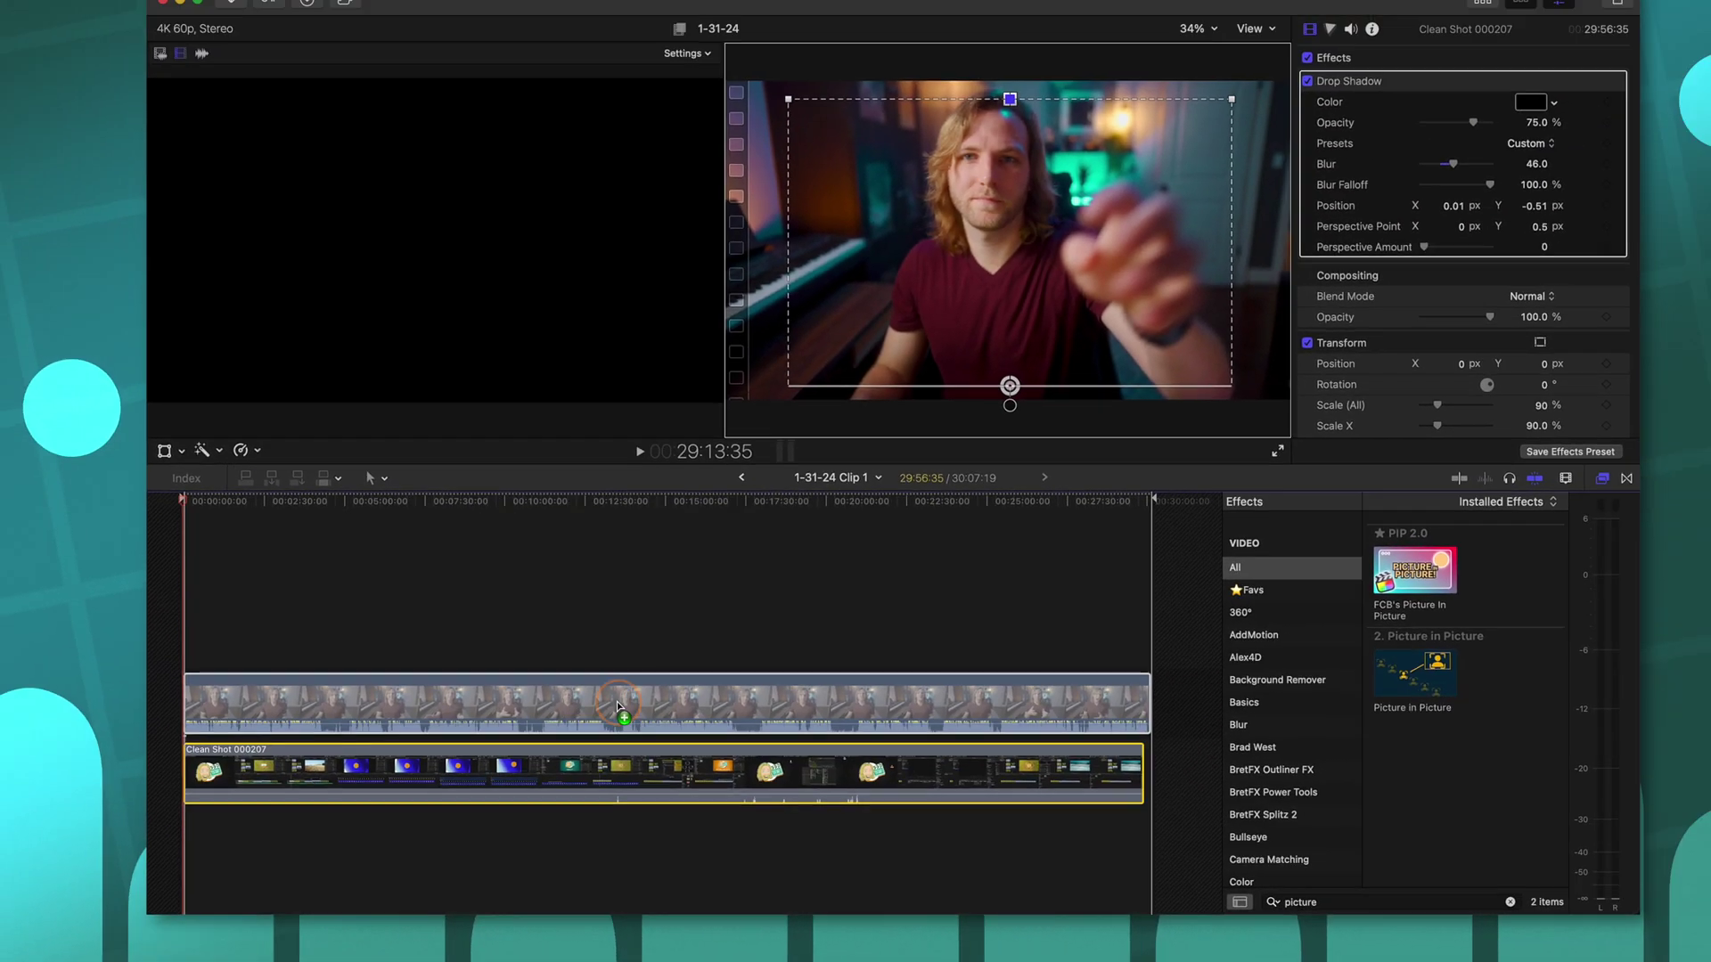
drag(616, 702, 617, 703)
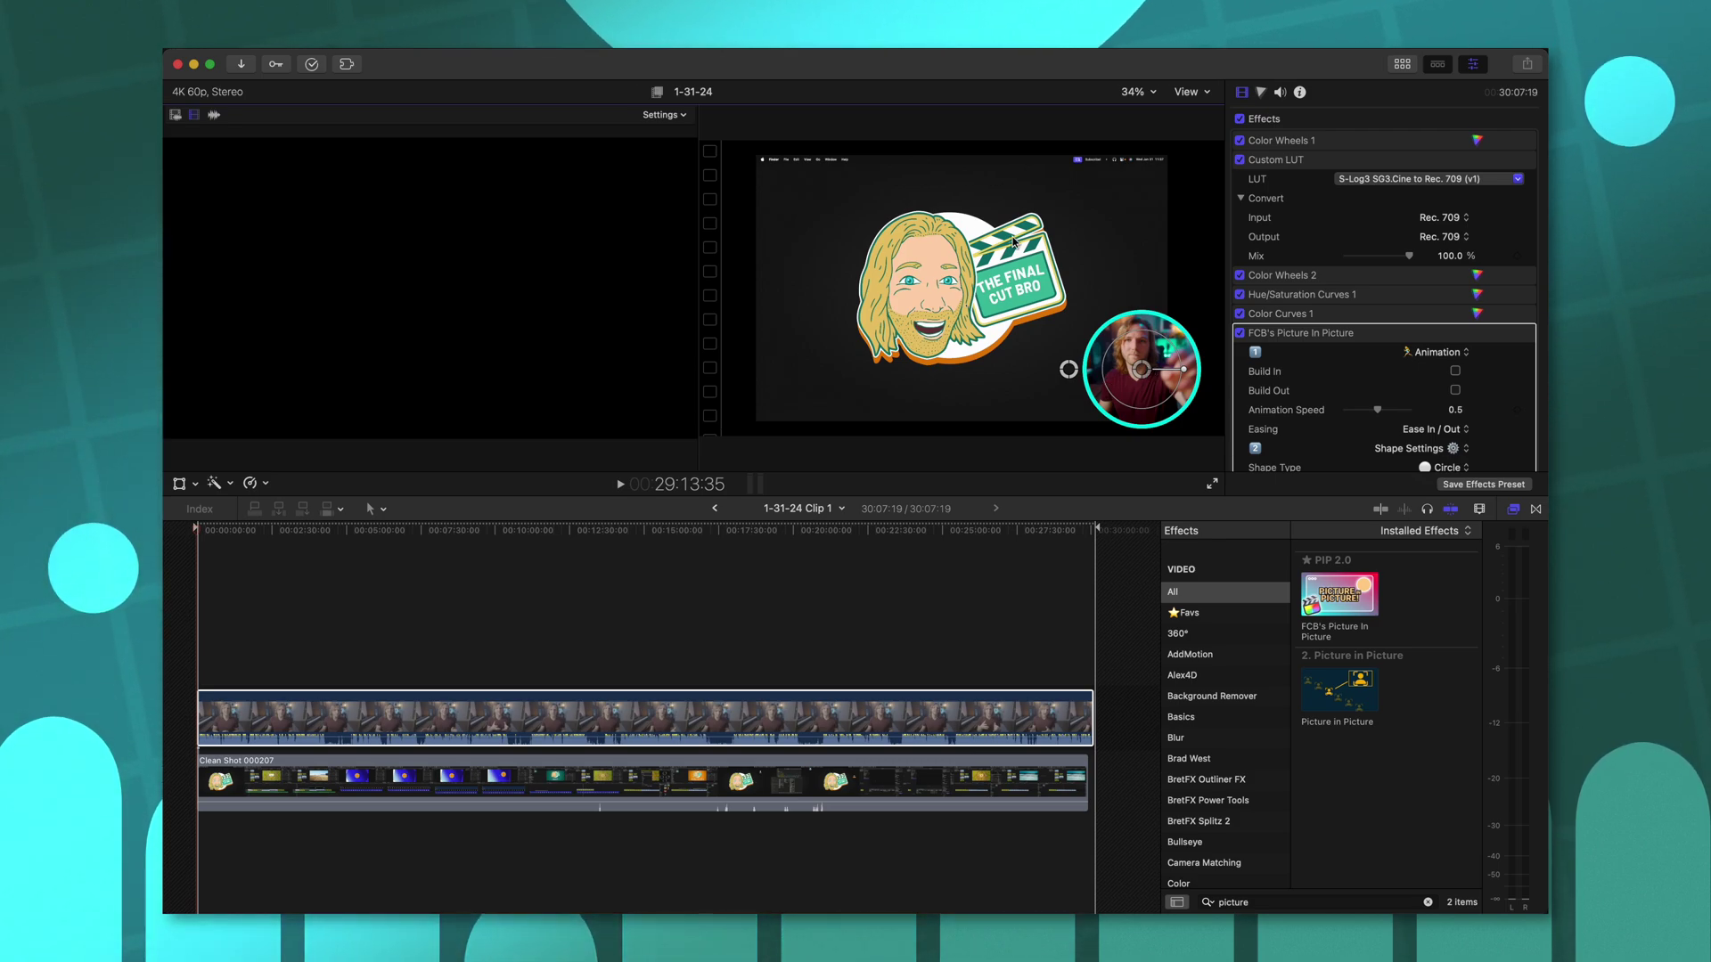
In Tutorial, make Untitled Angle active and add a Cross Dissolve at the multicam edit.
click(713, 509)
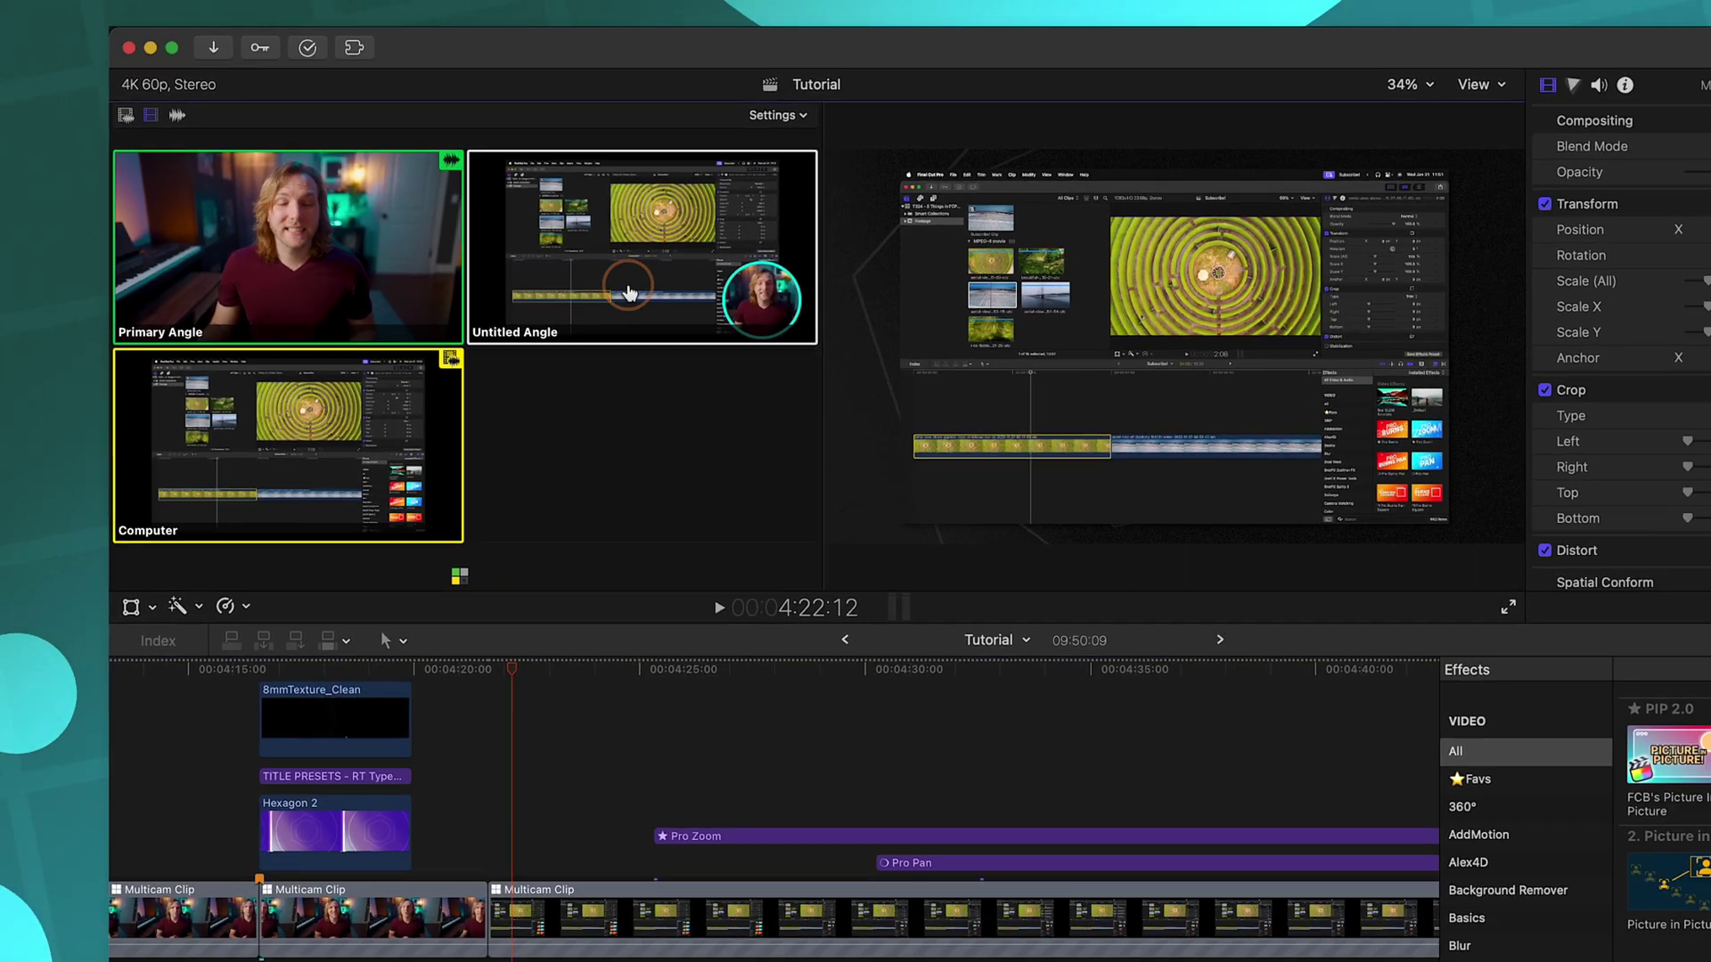
click(638, 294)
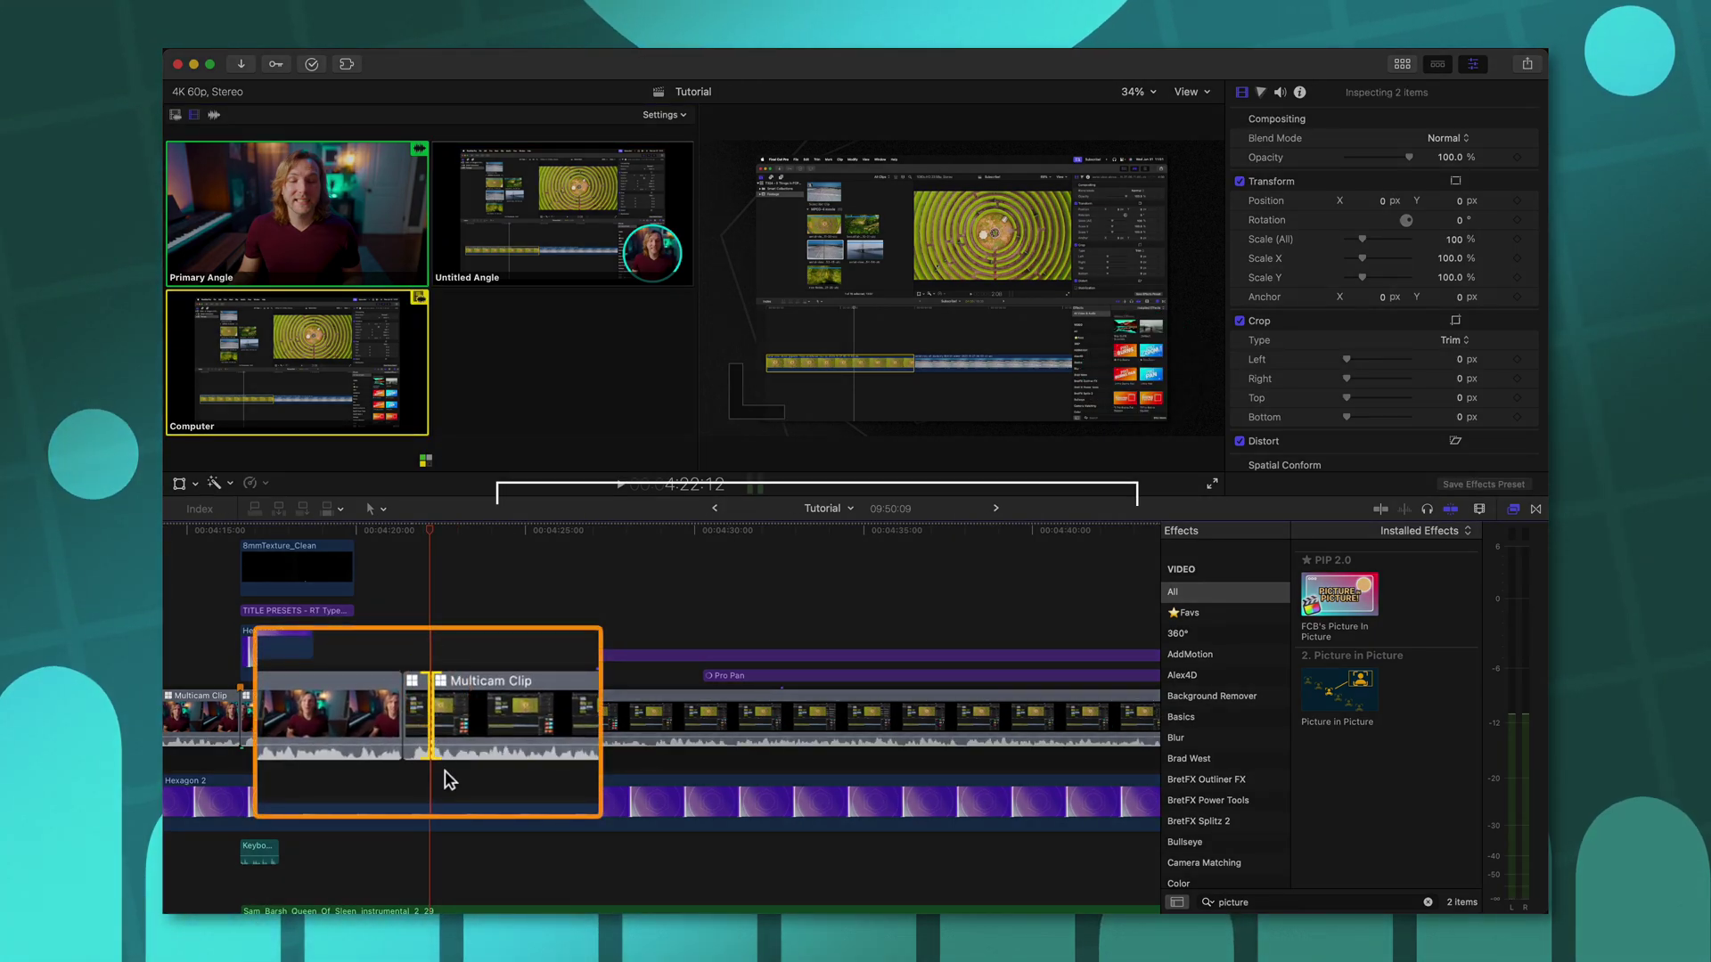
key(super+t)
click(446, 719)
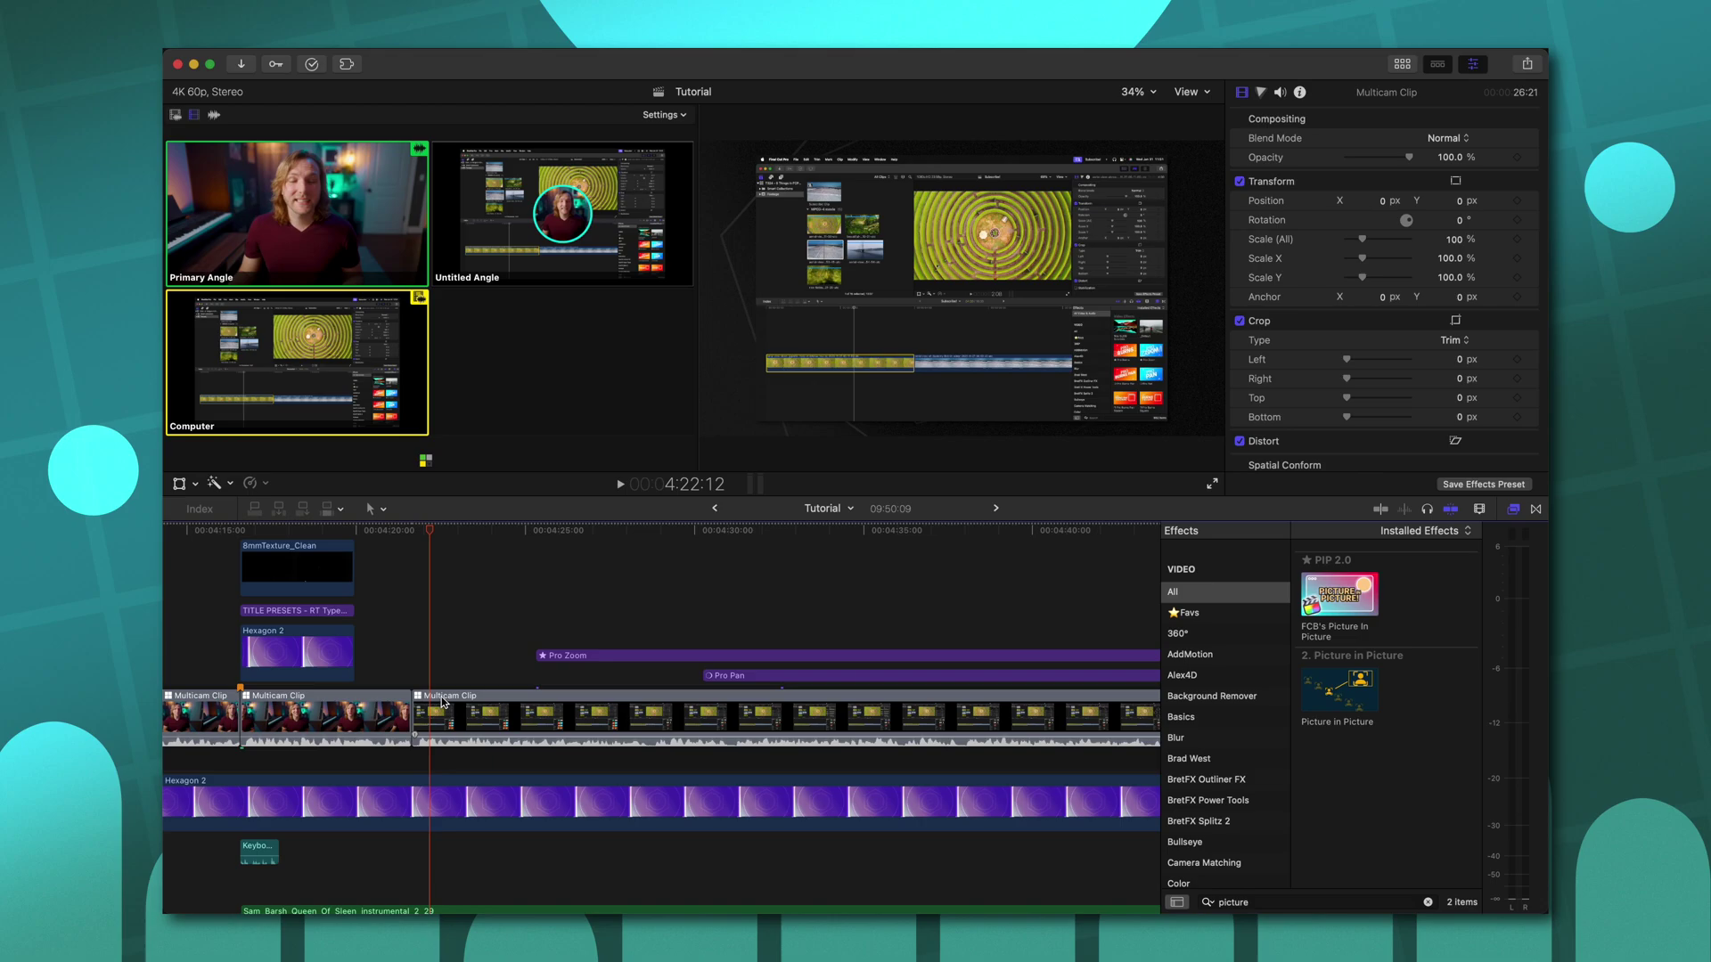
Reorder the multicam angles to Primary Angle, Untitled Angle, then Computer.
double_click(441, 727)
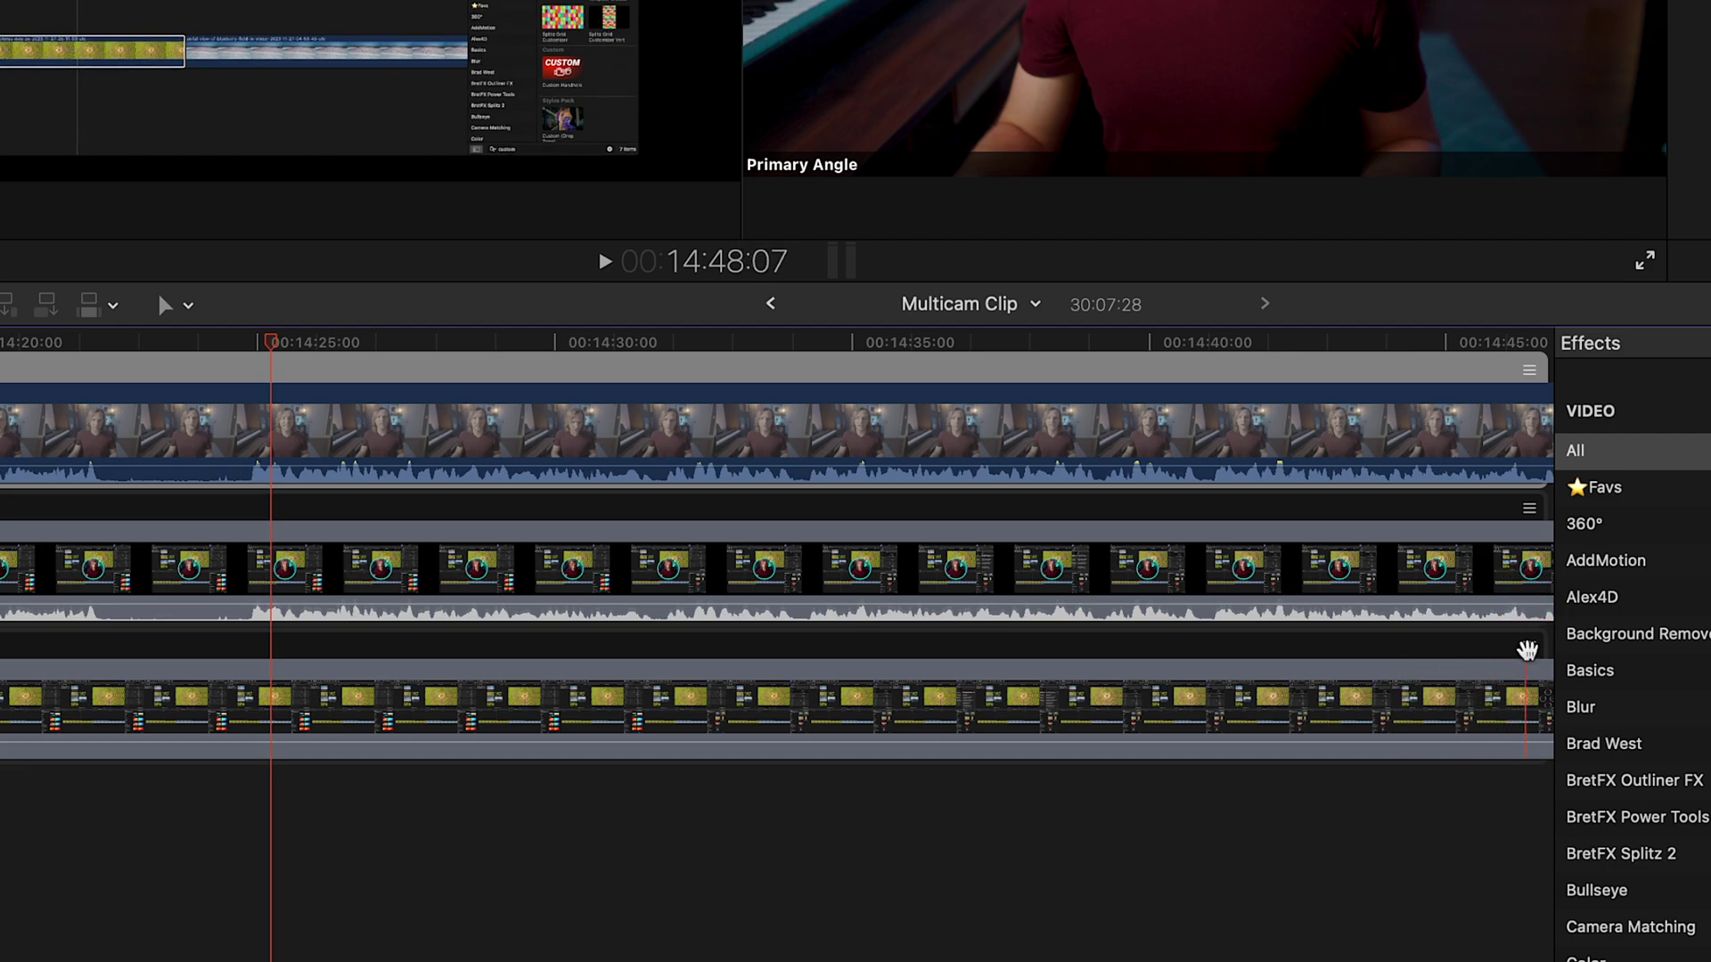
drag(1527, 496, 1527, 362)
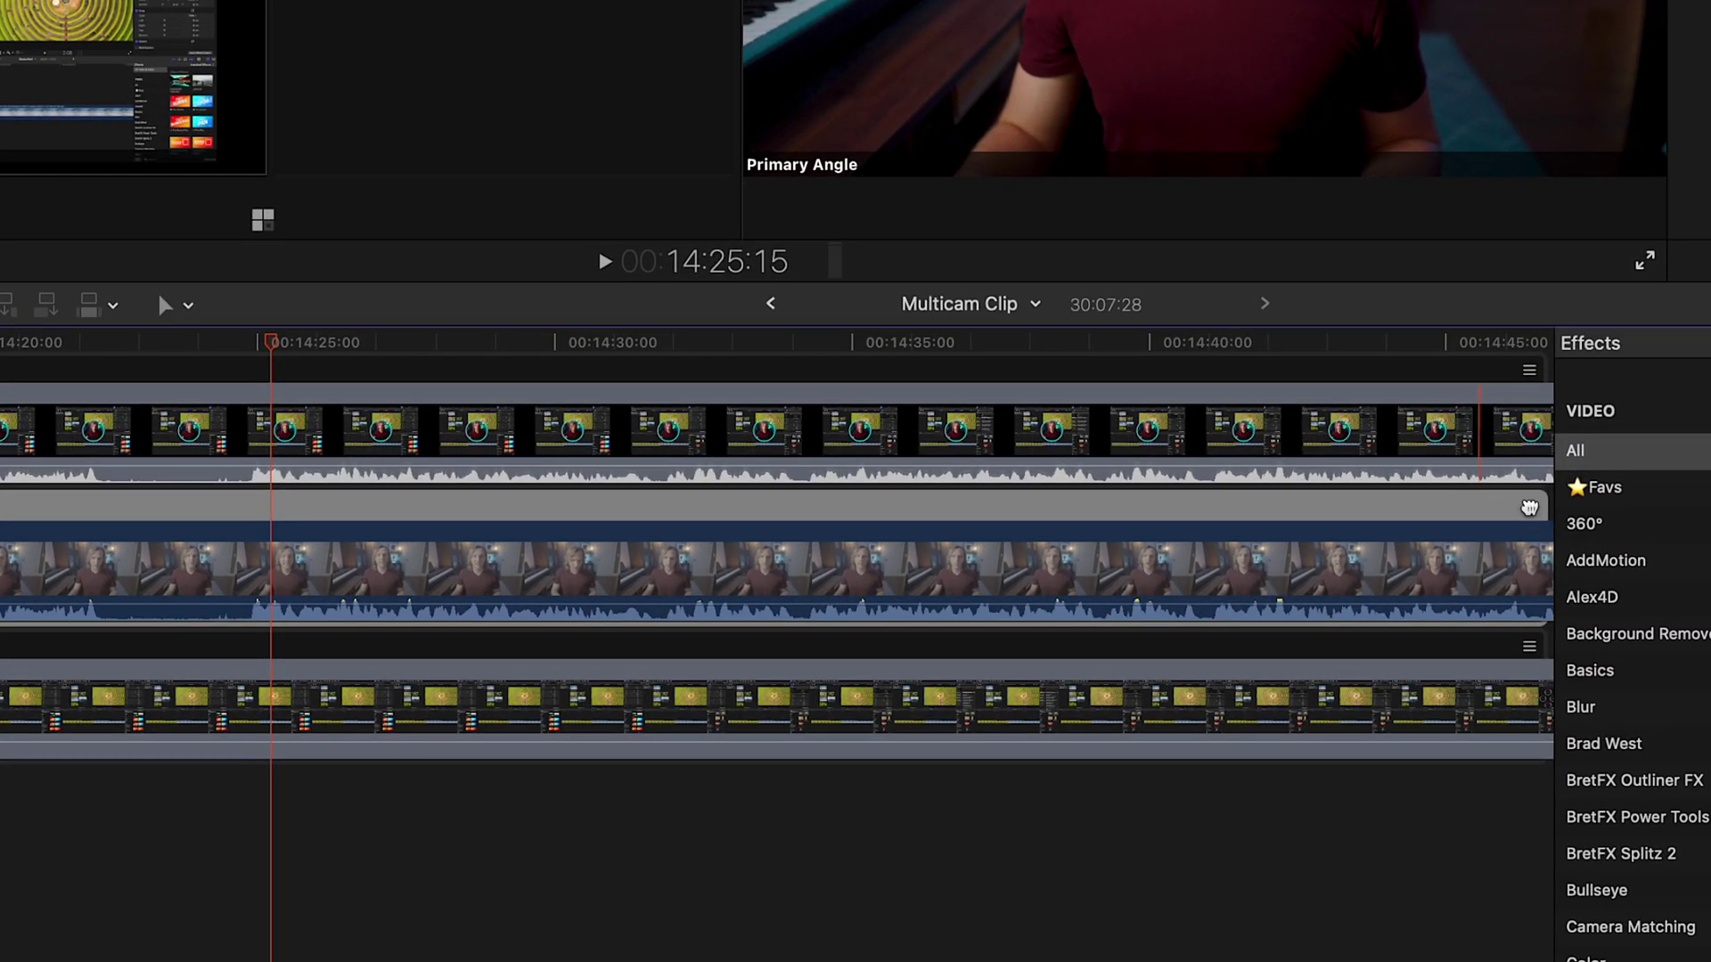
drag(1539, 508, 1525, 376)
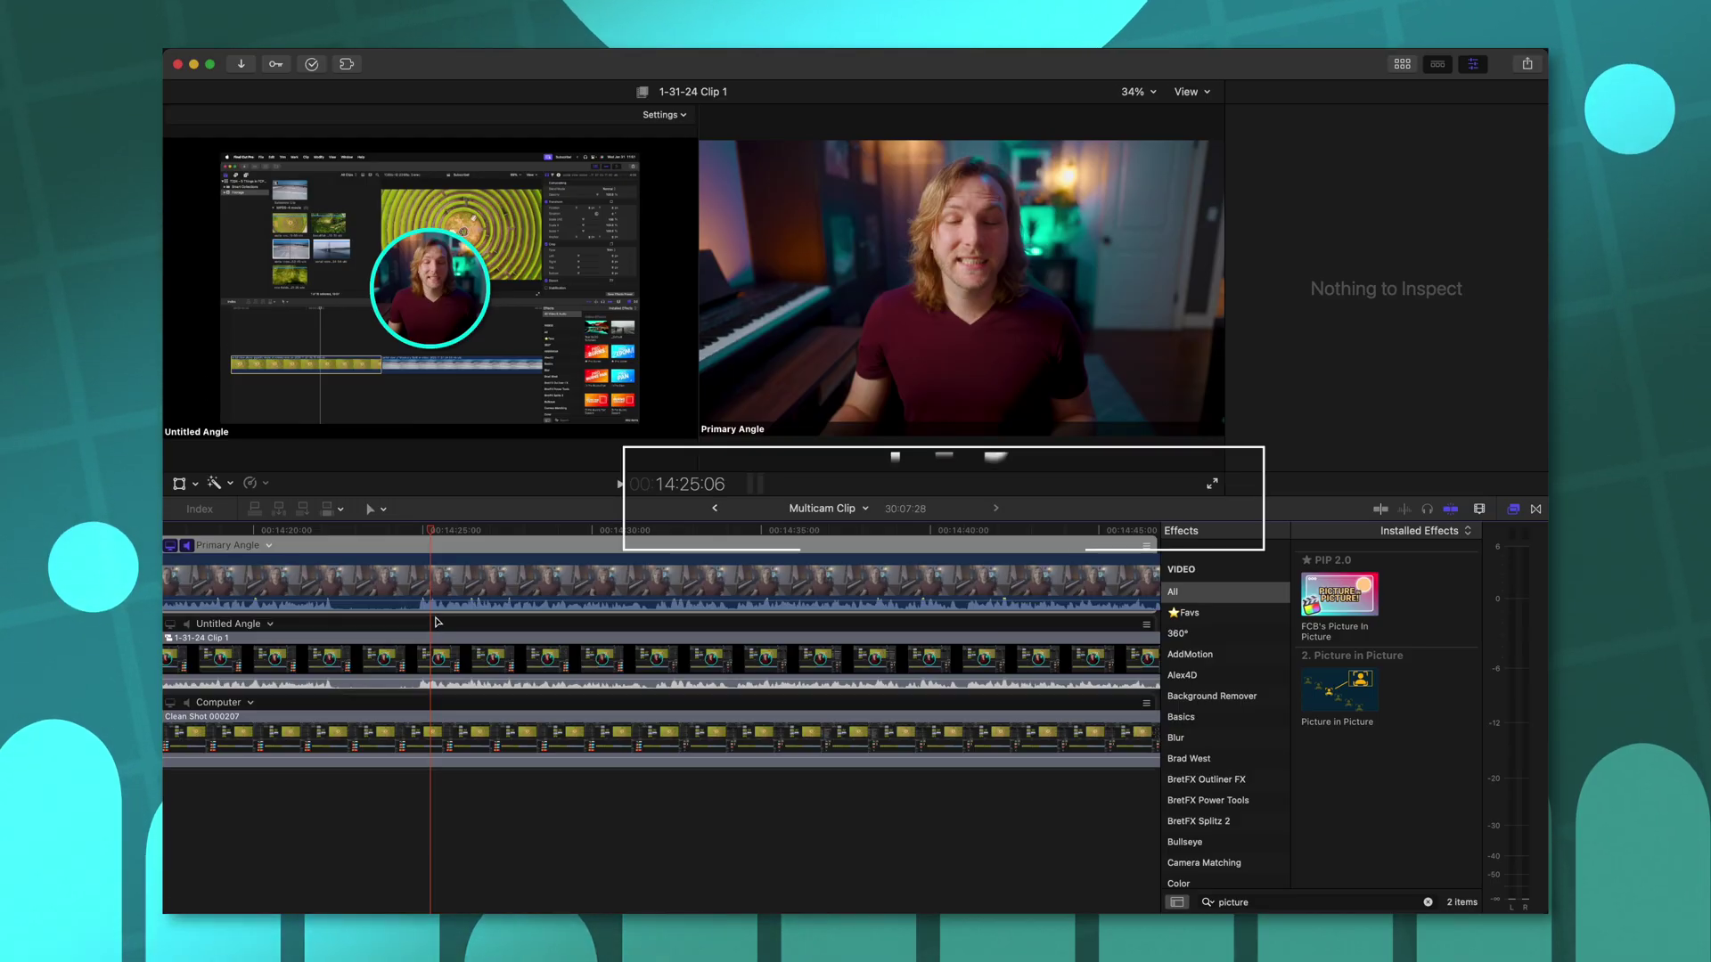
In Tutorial, cut to angles 1 and 2 (camera and Computer) during playback.
click(716, 506)
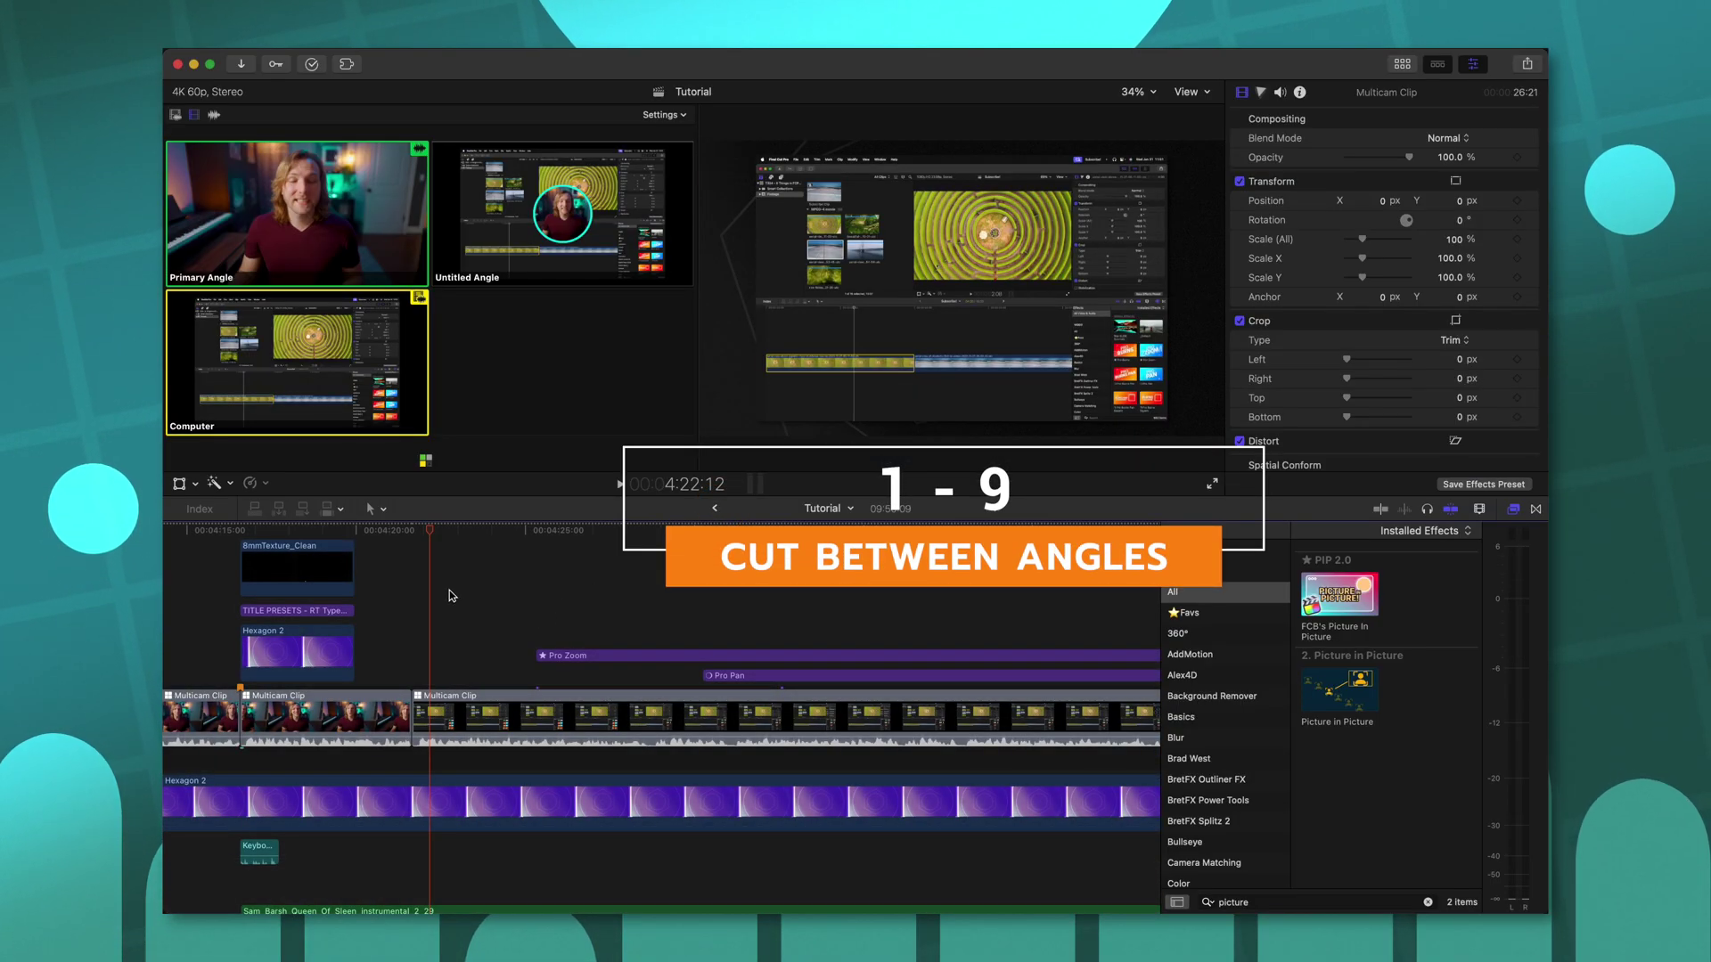
key(1)
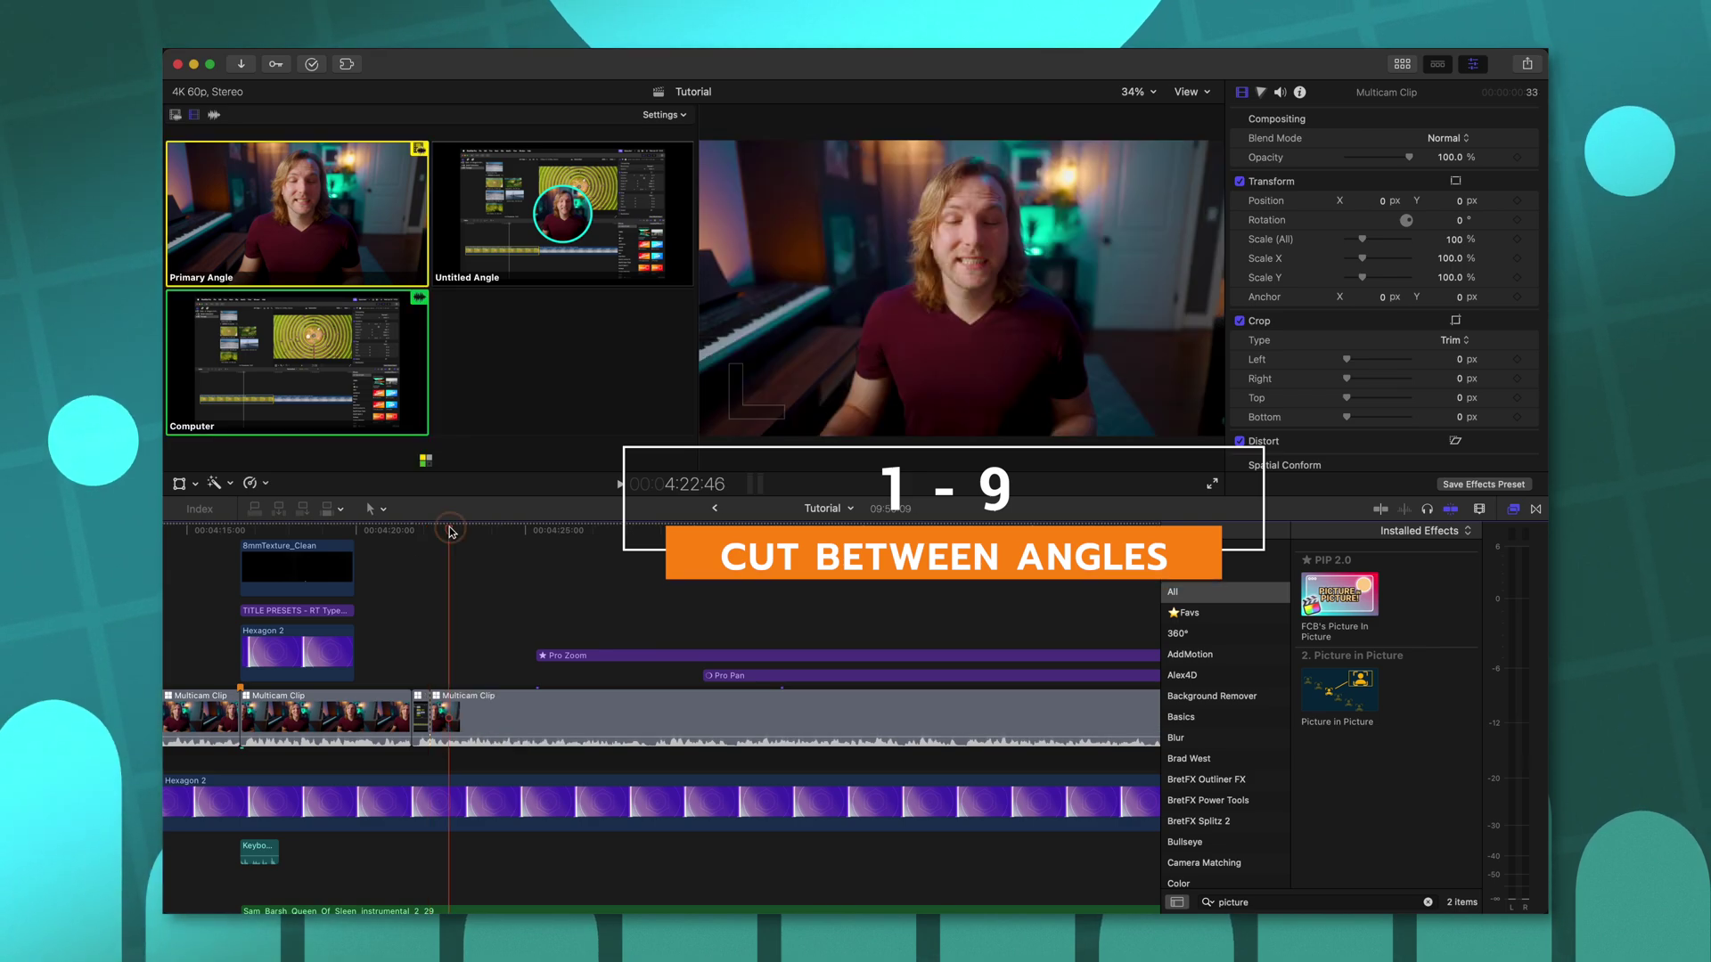
key(2)
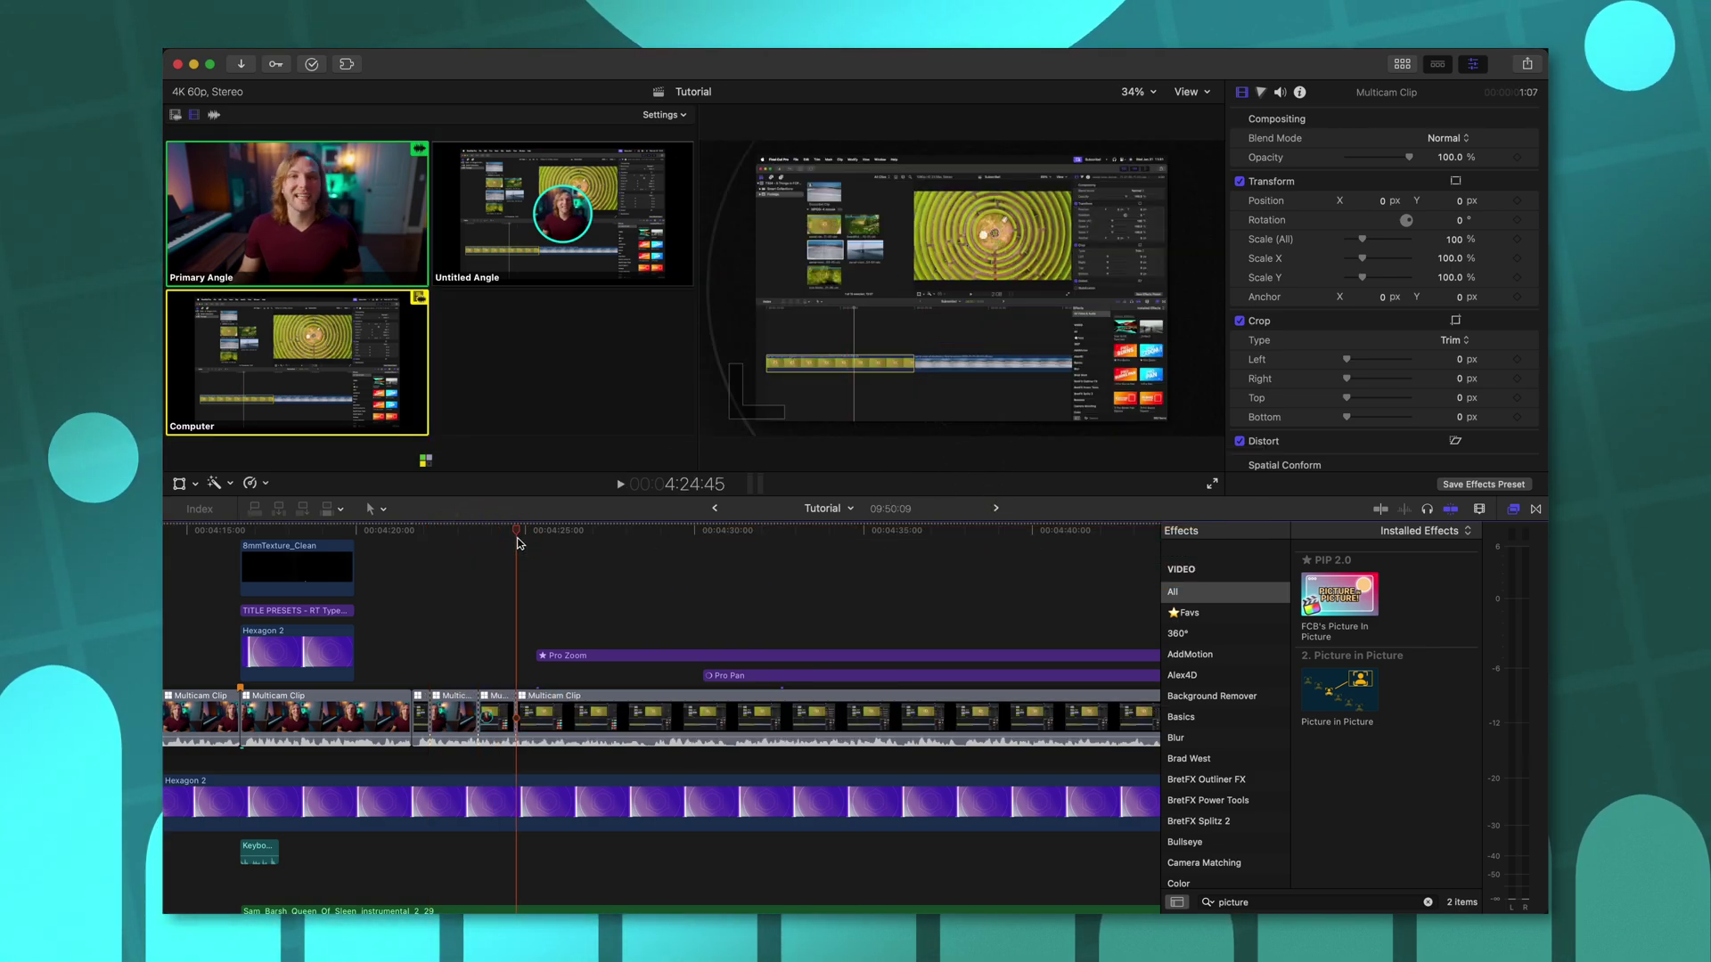